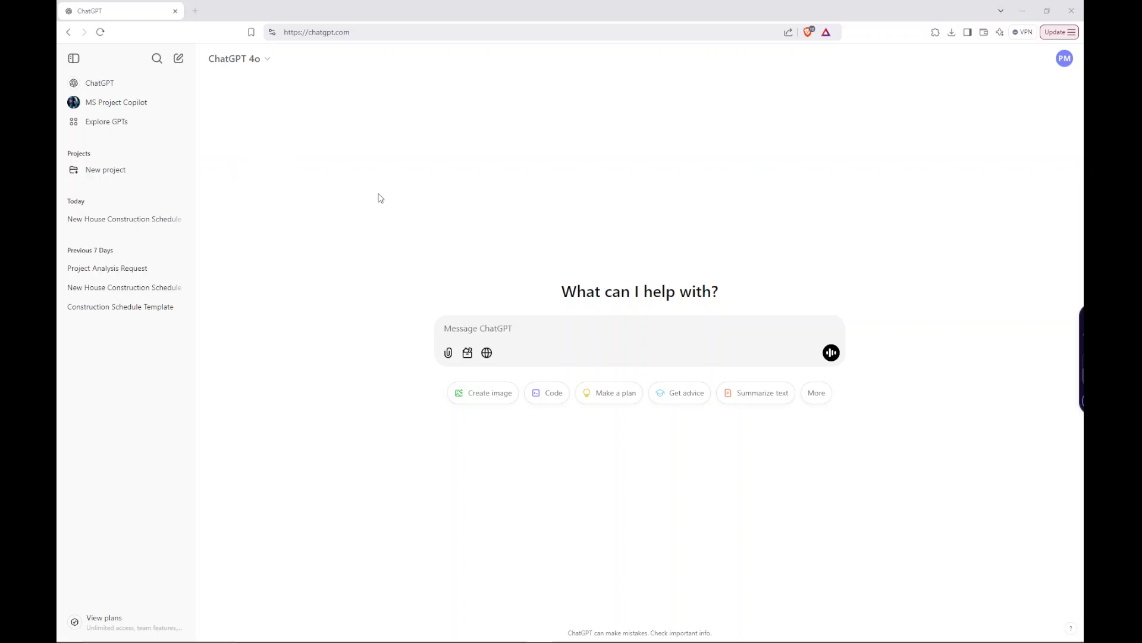
Look over the Plus plan's $20 pricing, then close the pricing page.
{"action": "left_click", "coordinate": [488, 327]}
{"action": "left_click", "coordinate": [126, 620]}
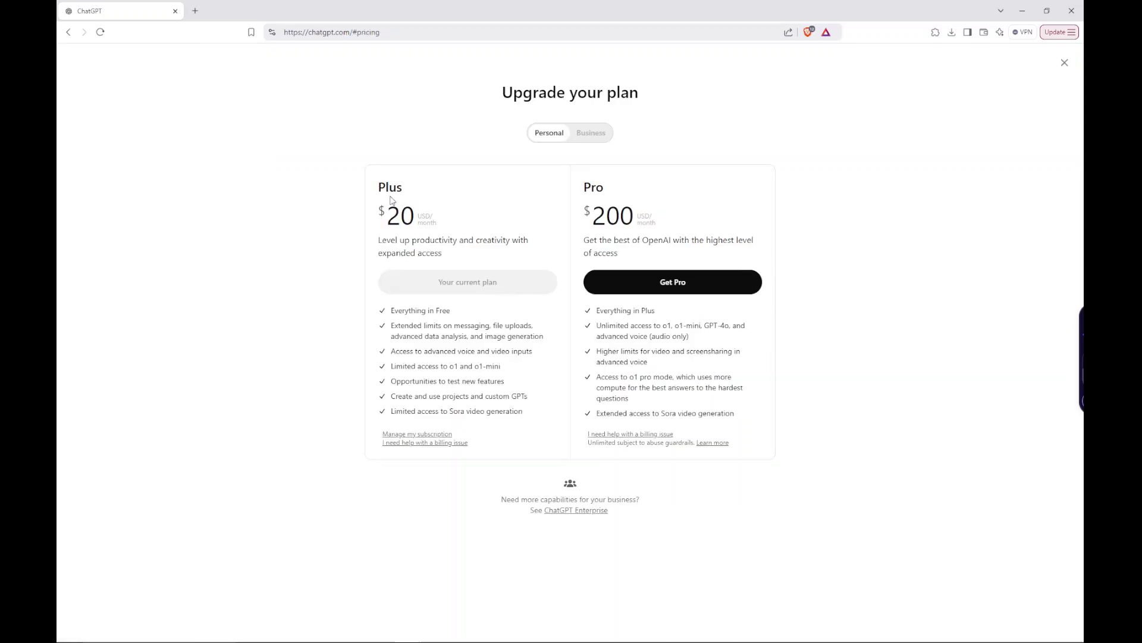
{"action": "left_click_drag", "start_coordinate": [378, 186], "coordinate": [392, 215]}
{"action": "left_click", "coordinate": [441, 226]}
{"action": "left_click_drag", "start_coordinate": [376, 180], "coordinate": [424, 219]}
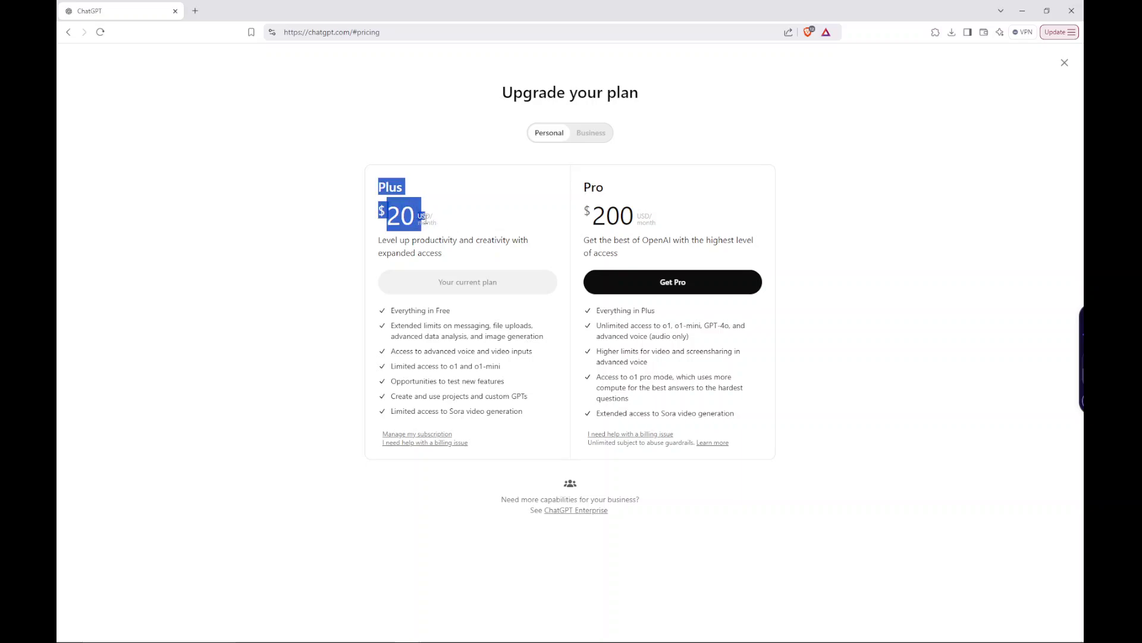
{"action": "left_click", "coordinate": [464, 224]}
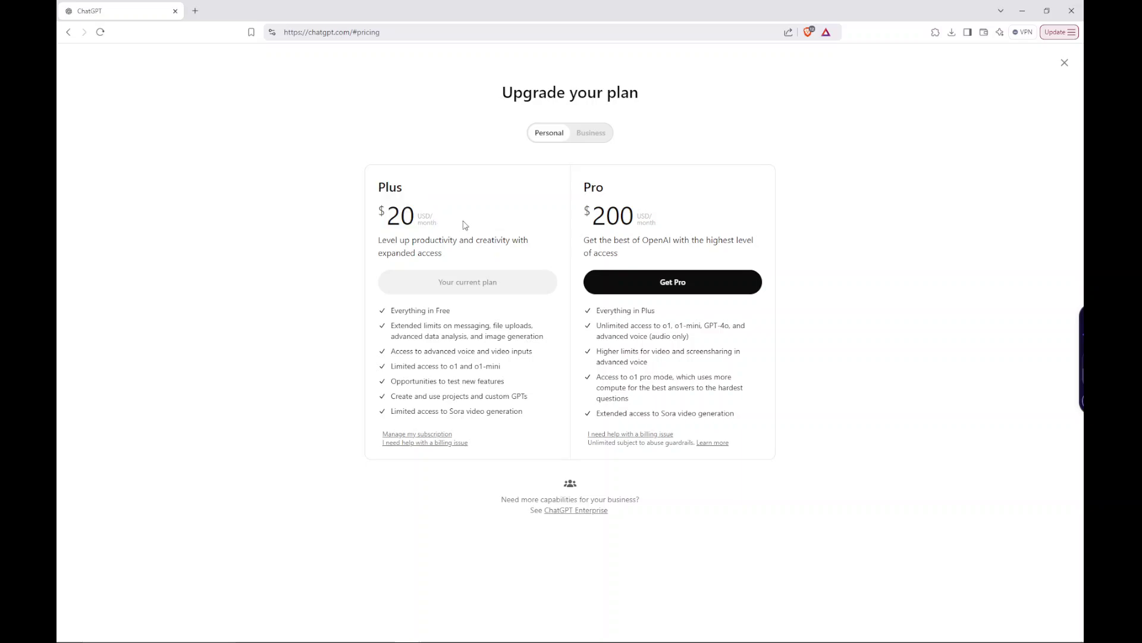
{"action": "left_click", "coordinate": [1065, 63]}
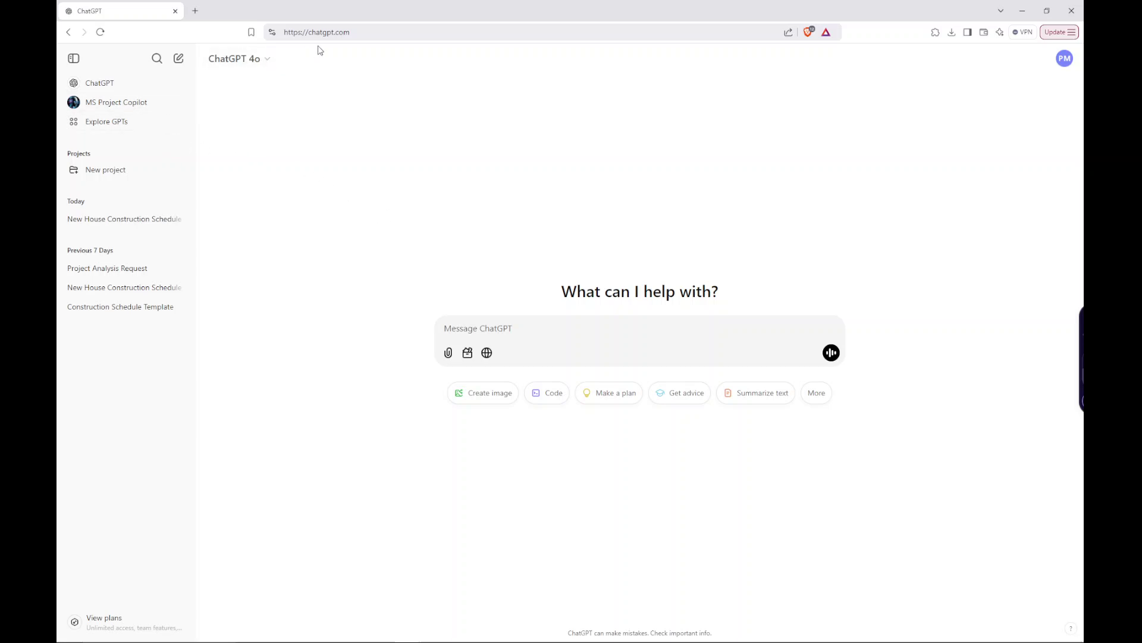
Start a new chat with MS Project Copilot from the recently used GPTs.
{"action": "left_click", "coordinate": [106, 124]}
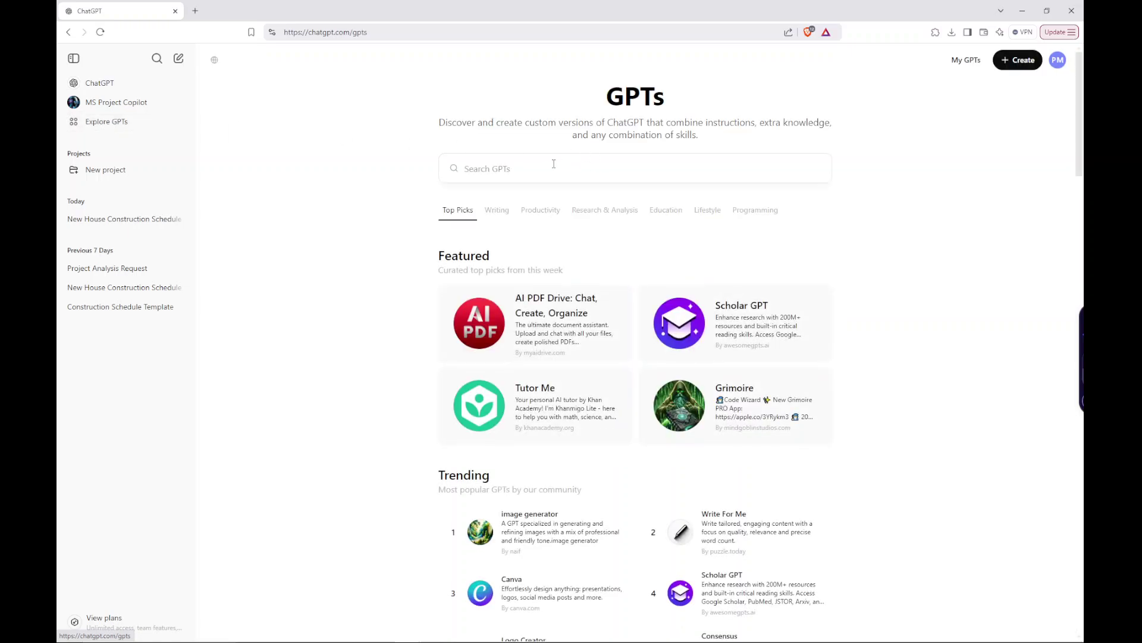
{"action": "left_click", "coordinate": [535, 165]}
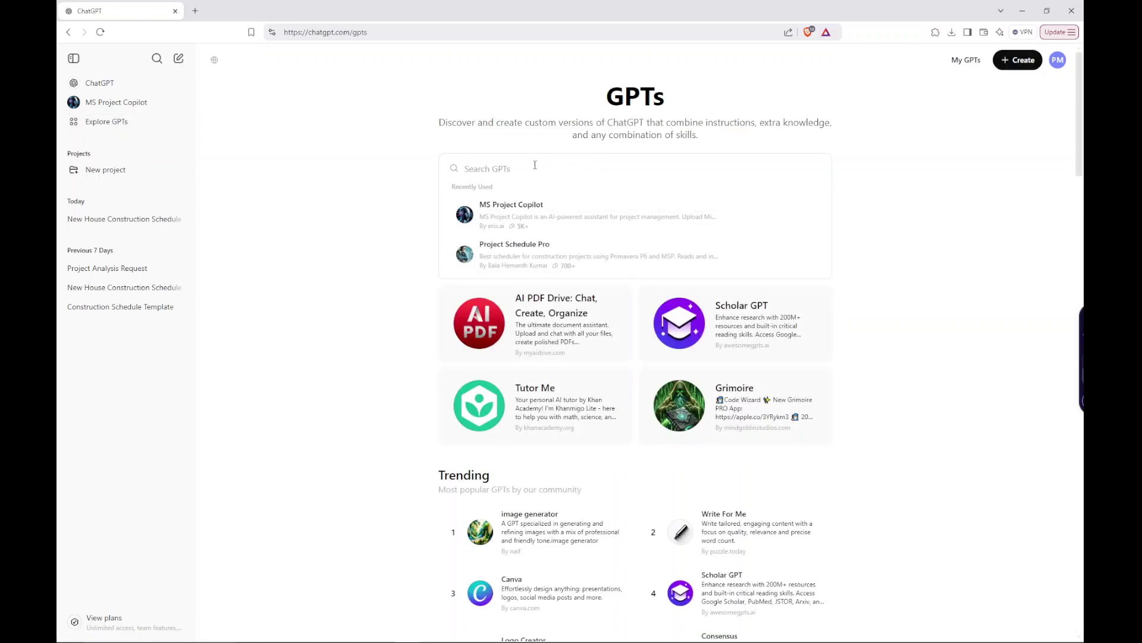
{"action": "left_click", "coordinate": [523, 212]}
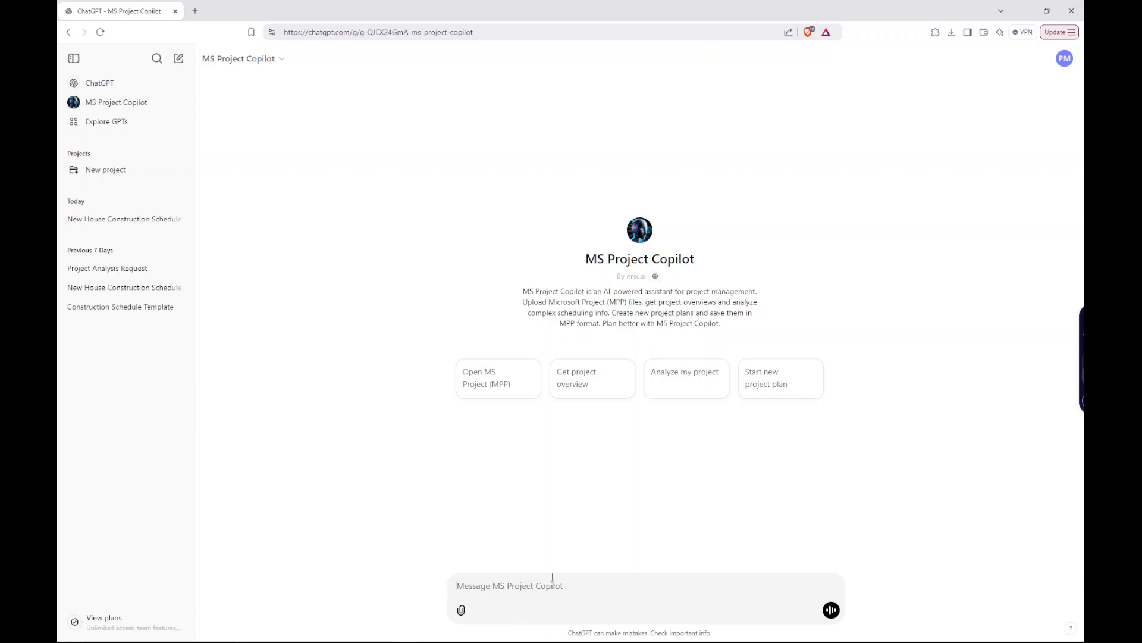
Paste and send the request for a downloadable .mpp new-house construction schedule with sections and predecessors.
{"action": "type", "text": "Create a .mpp downloadable file for a new construction schedule. The schedule is for a new house. The major sections of the project include site development, foundations, structure, interior rough, exterior finishes, interior finishes, punchlist, and commissioning. Add predecessor relationships to all activities."}
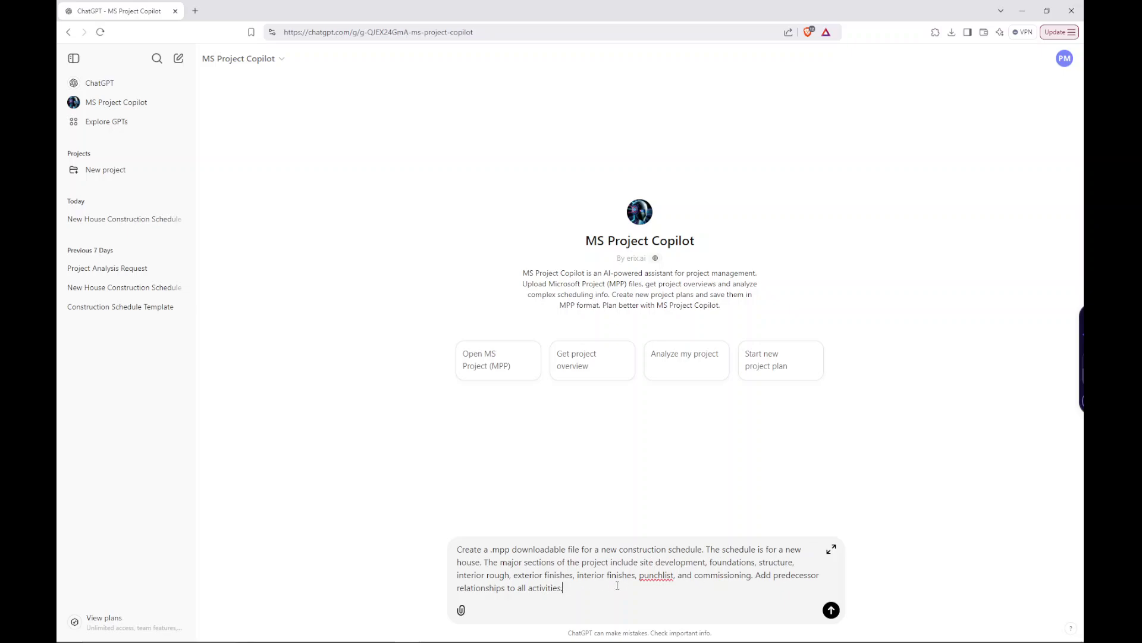
{"action": "left_click", "coordinate": [831, 611]}
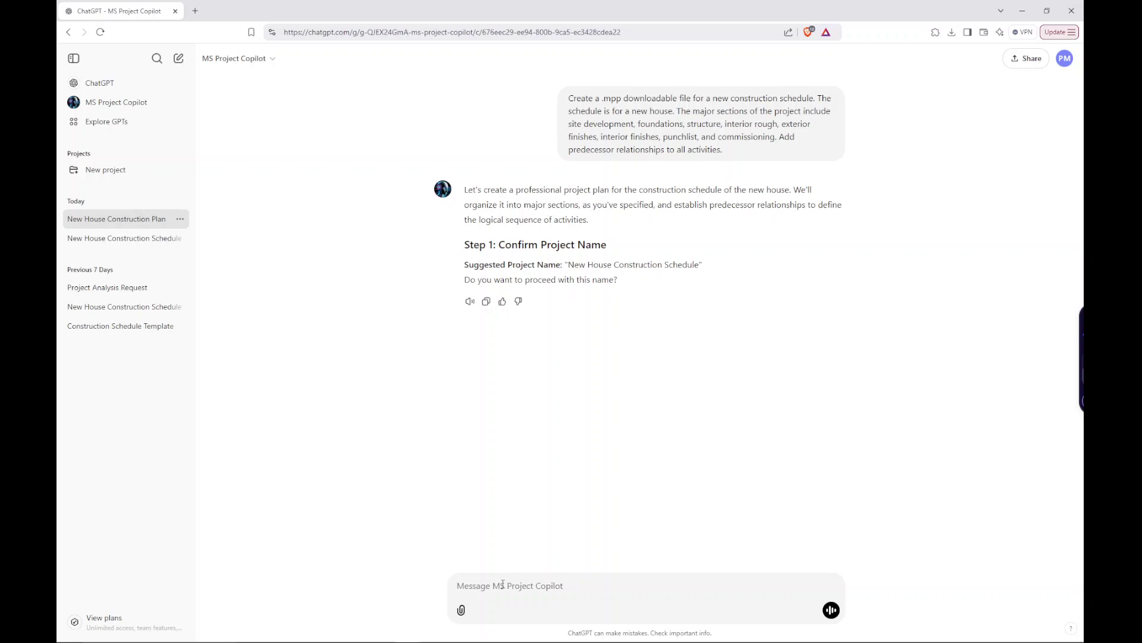
Accept 'New House Construction Schedule' as the project name and give January 2nd, 2025 as the start date.
{"action": "type", "text": "Yes"}
{"action": "key", "text": "Return"}
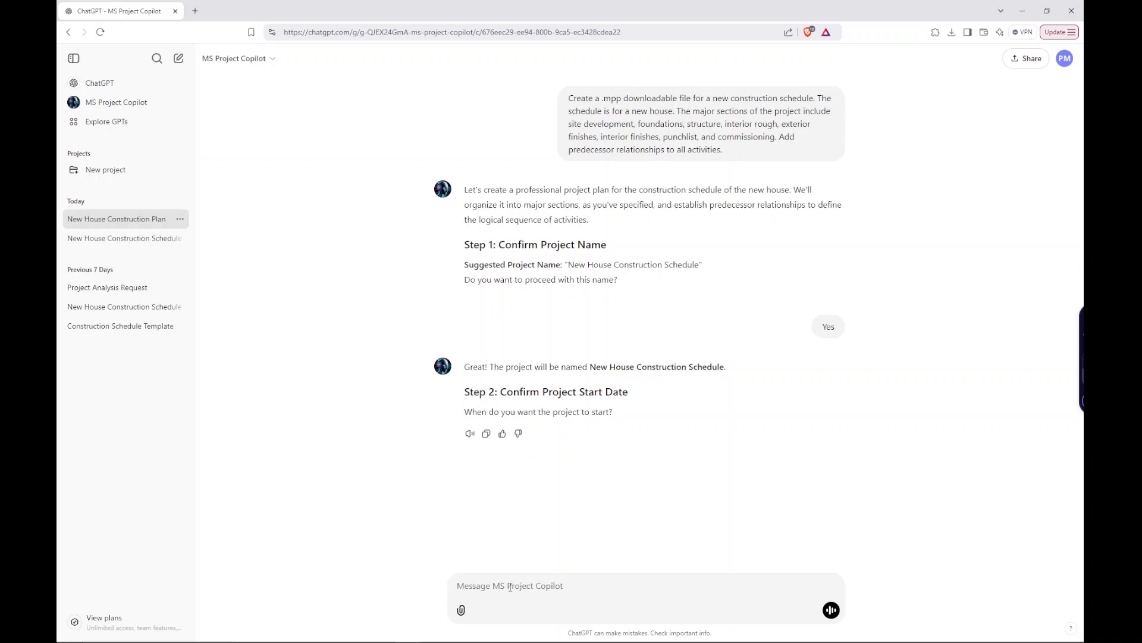
{"action": "type", "text": "January 2nd, 2025"}
{"action": "key", "text": "Return"}
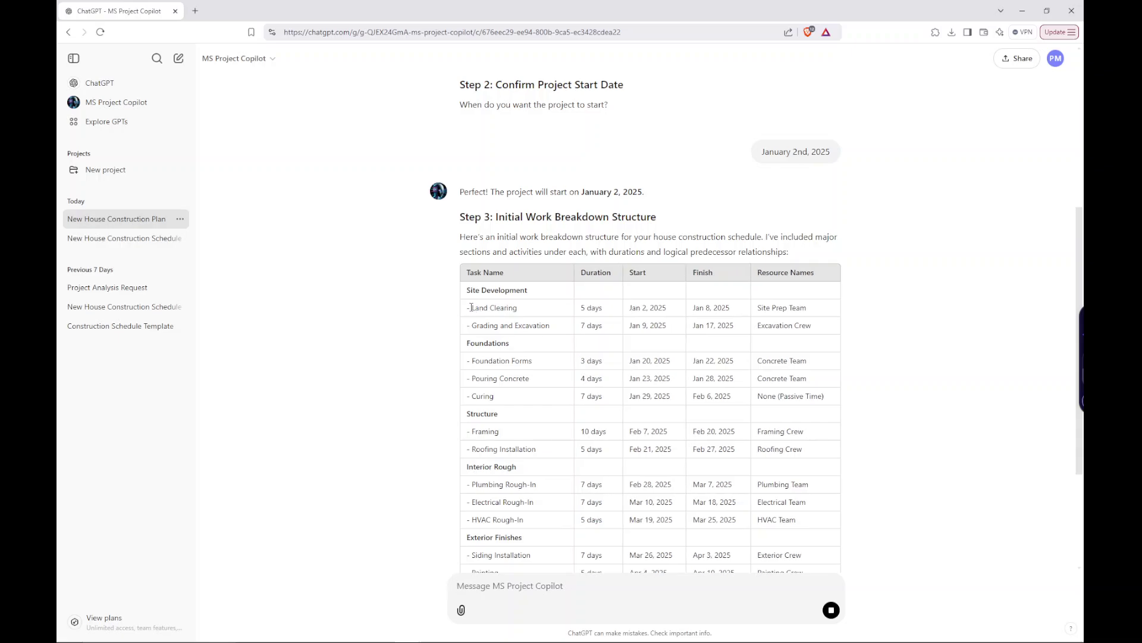
{"action": "left_click_drag", "start_coordinate": [471, 308], "coordinate": [537, 308]}
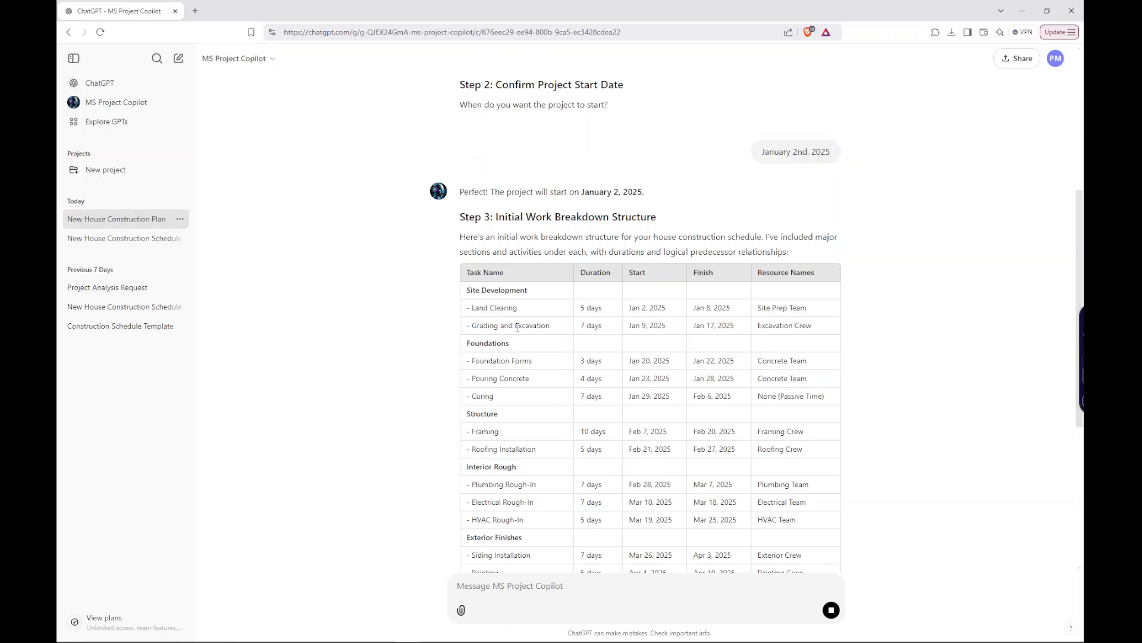
{"action": "scroll", "coordinate": [517, 327], "scroll_direction": "down", "scroll_amount": 6}
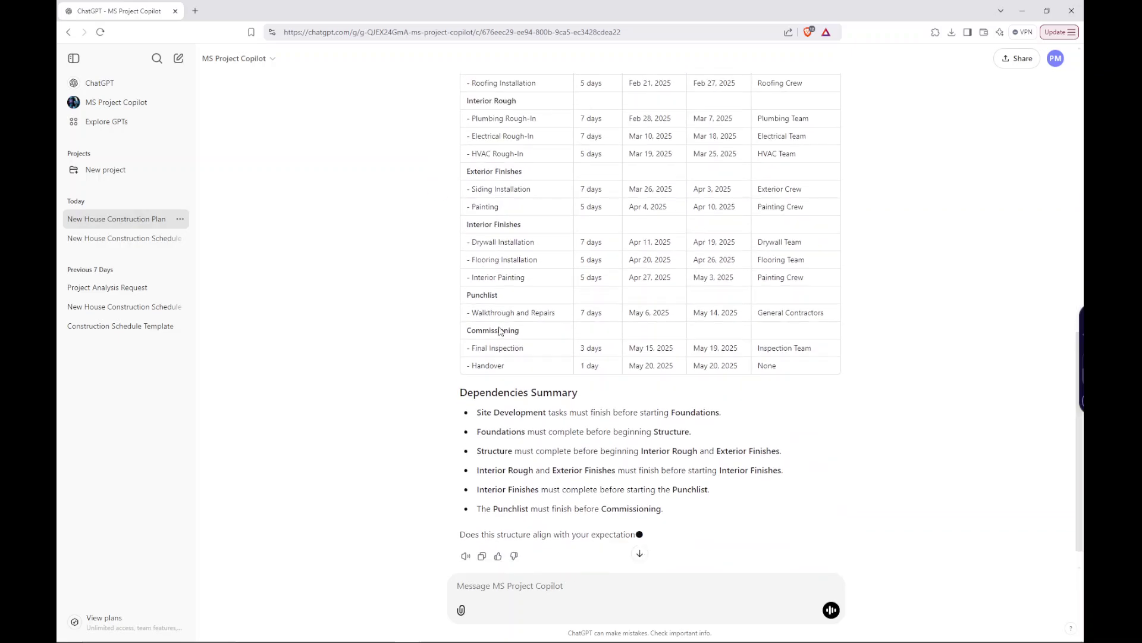
{"action": "scroll", "coordinate": [501, 309], "scroll_direction": "up", "scroll_amount": 3}
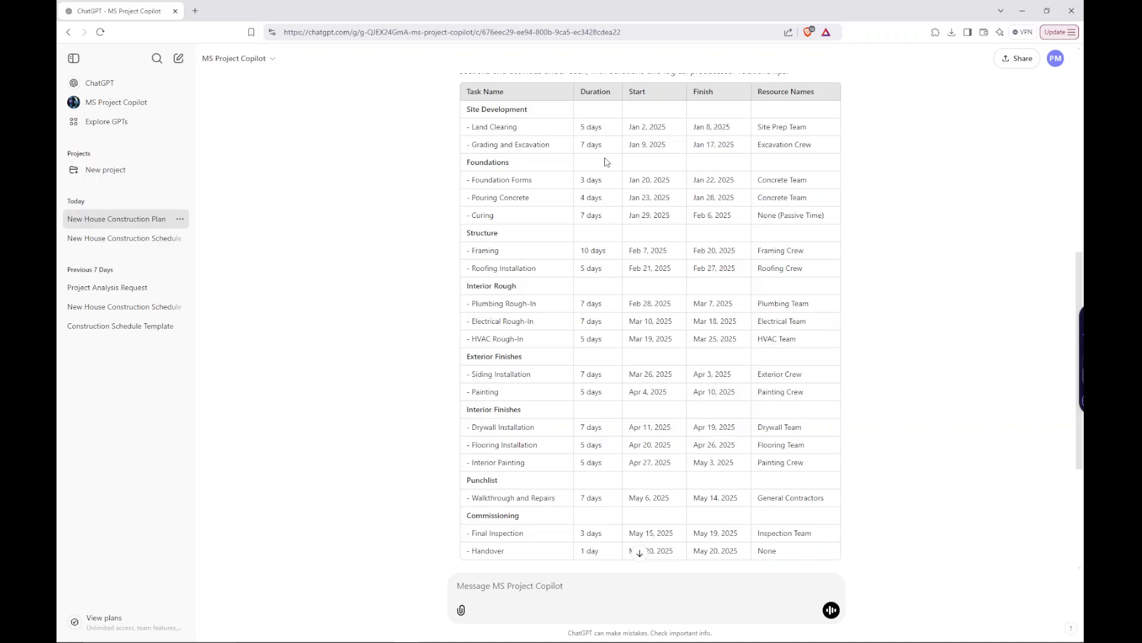
{"action": "scroll", "coordinate": [607, 162], "scroll_direction": "down", "scroll_amount": 3}
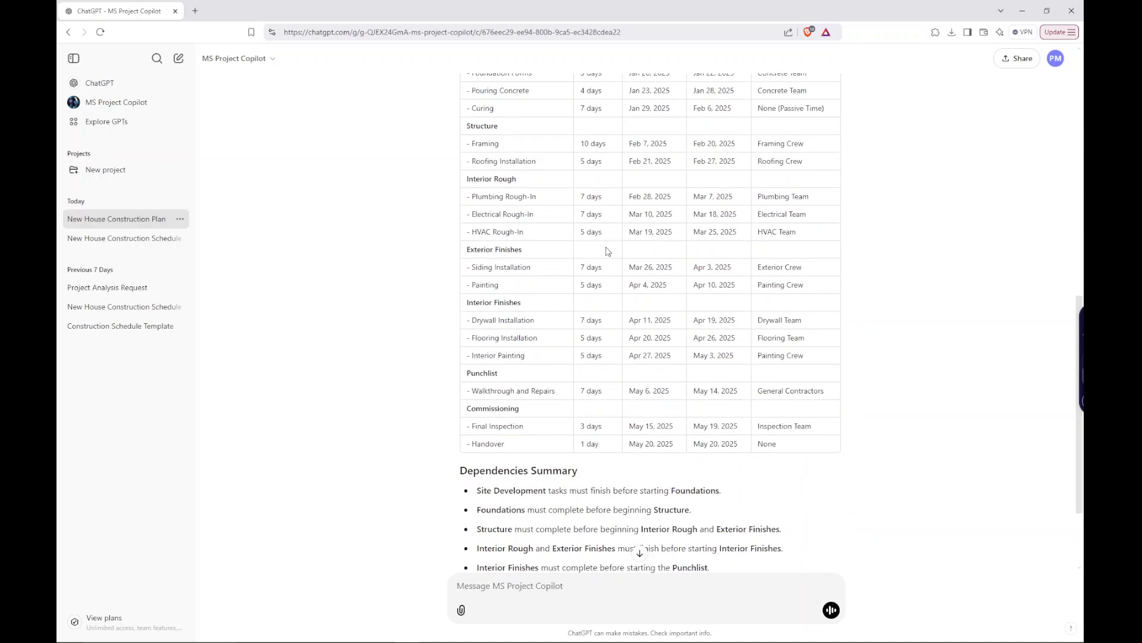
{"action": "scroll", "coordinate": [608, 249], "scroll_direction": "up", "scroll_amount": 3}
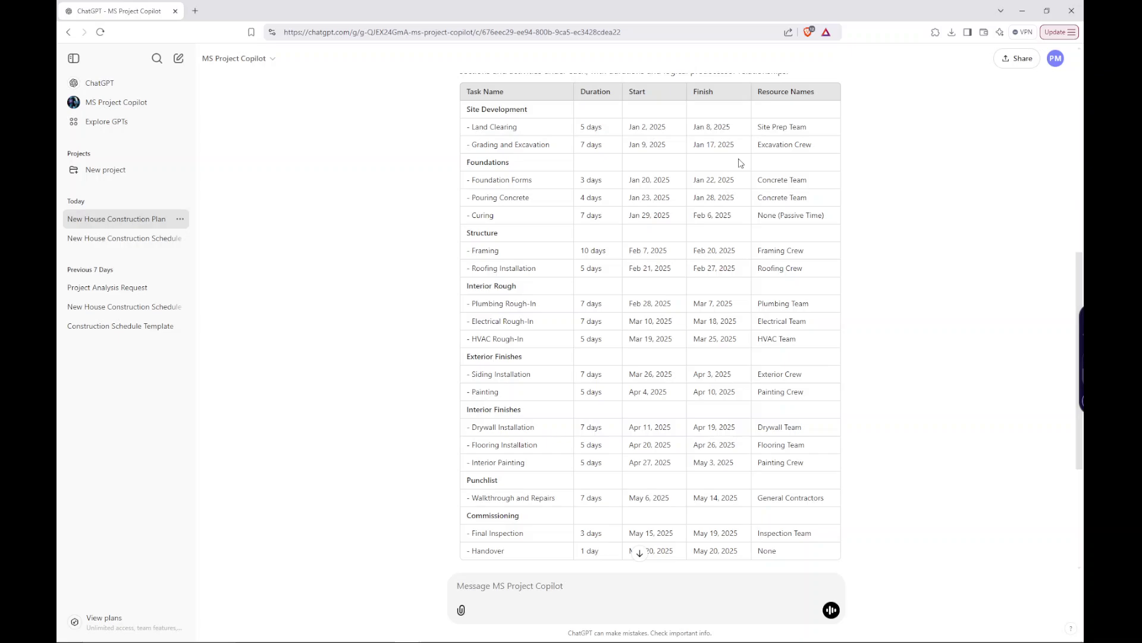
{"action": "scroll", "coordinate": [758, 218], "scroll_direction": "down", "scroll_amount": 3}
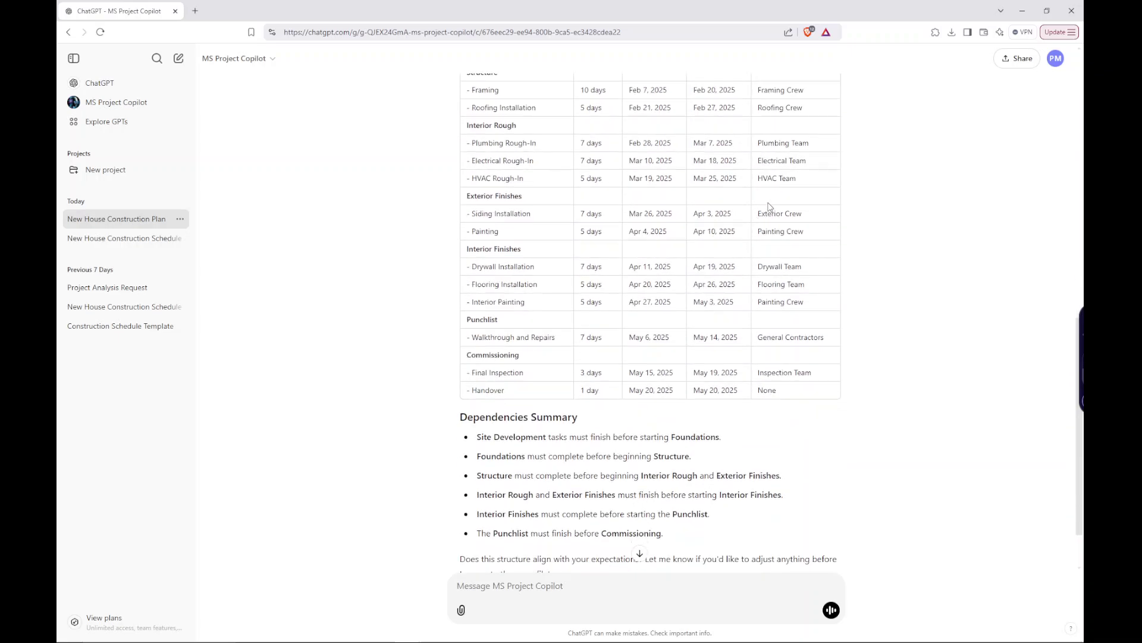
{"action": "scroll", "coordinate": [764, 229], "scroll_direction": "up", "scroll_amount": 2}
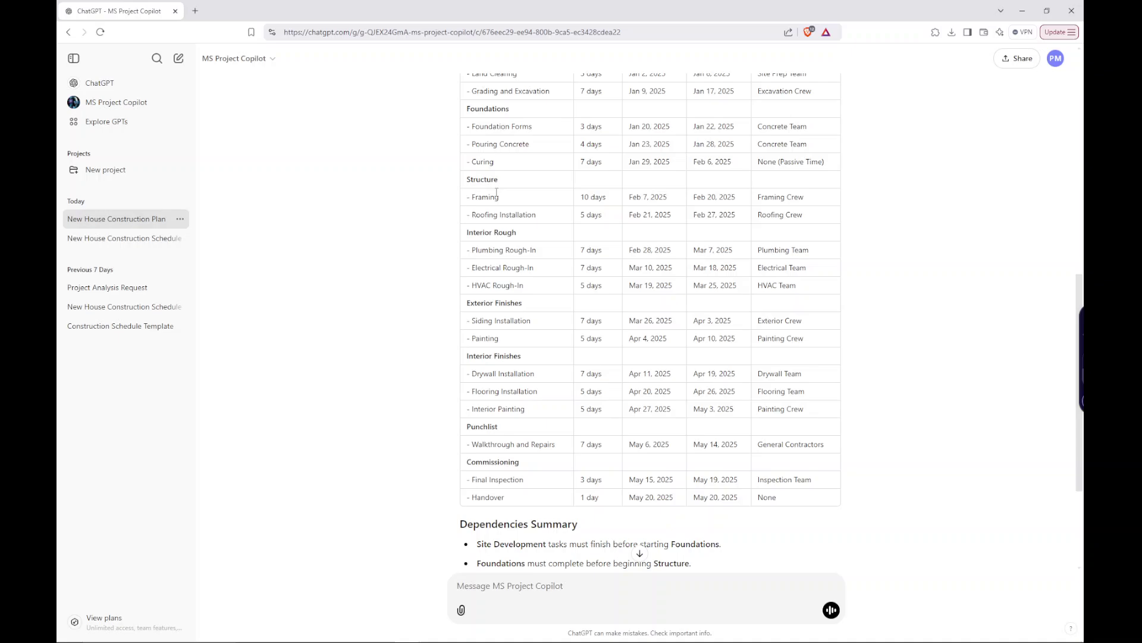
{"action": "scroll", "coordinate": [683, 296], "scroll_direction": "up", "scroll_amount": 1}
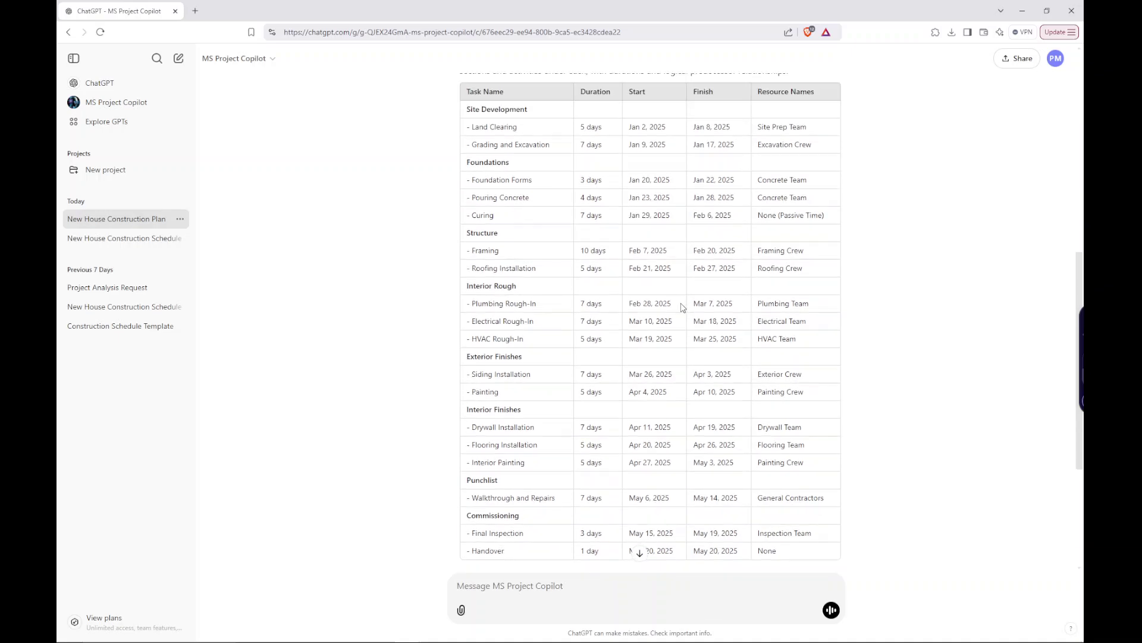
{"action": "scroll", "coordinate": [737, 296], "scroll_direction": "down", "scroll_amount": 4}
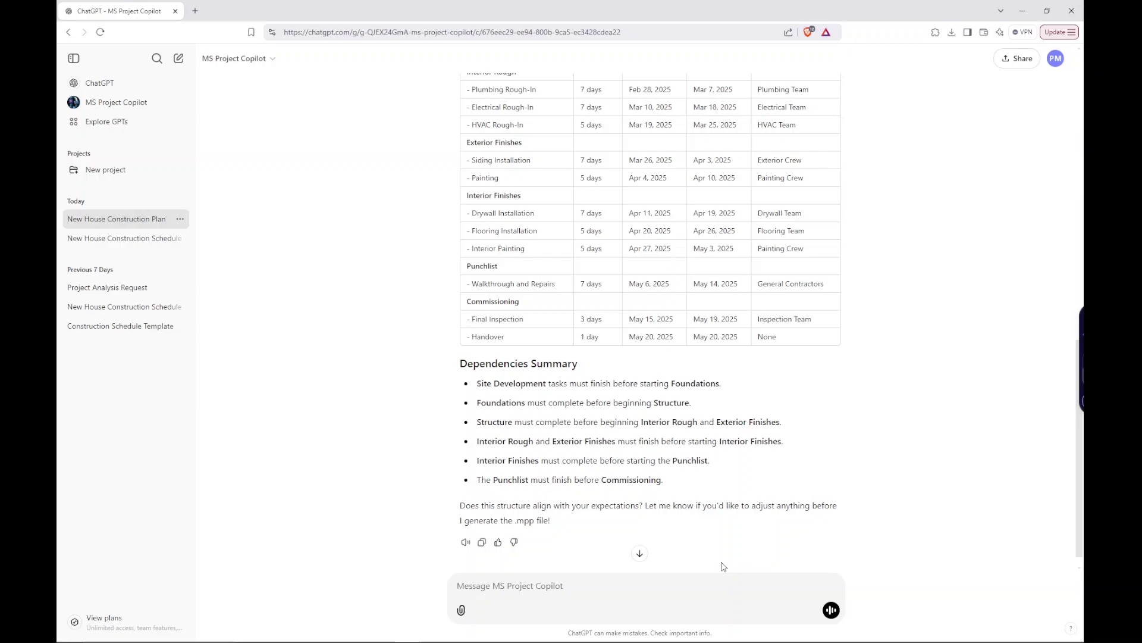
Request a predecessor column and review the regenerated table from Site Development down.
{"action": "type", "text": "Please add a predecessor column."}
{"action": "key", "text": "Return"}
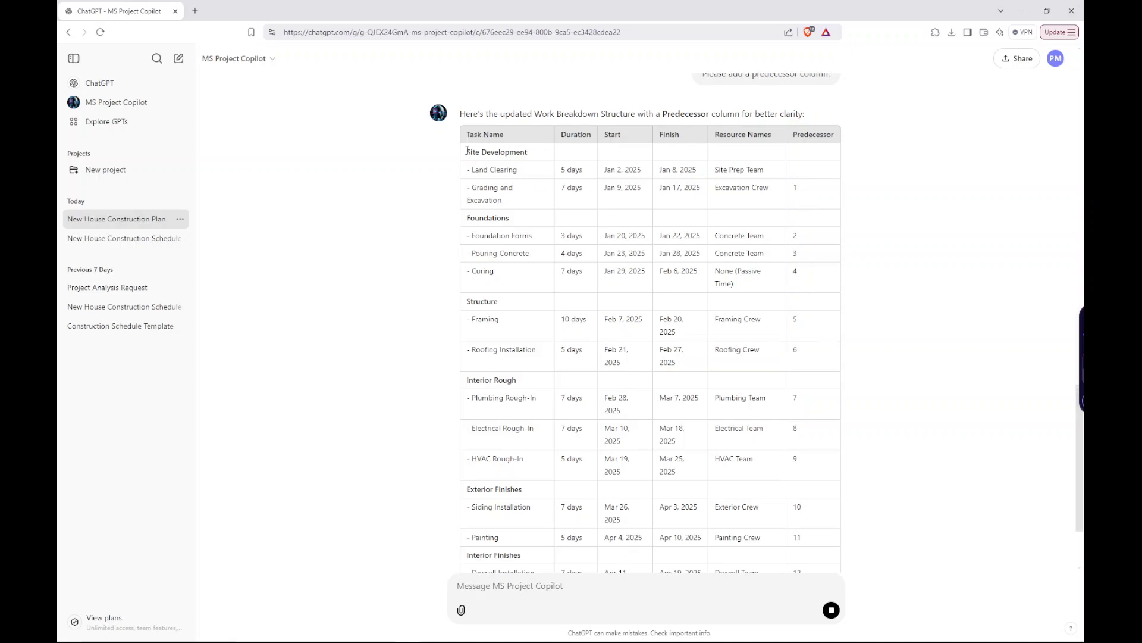
{"action": "left_click_drag", "start_coordinate": [468, 154], "coordinate": [526, 157]}
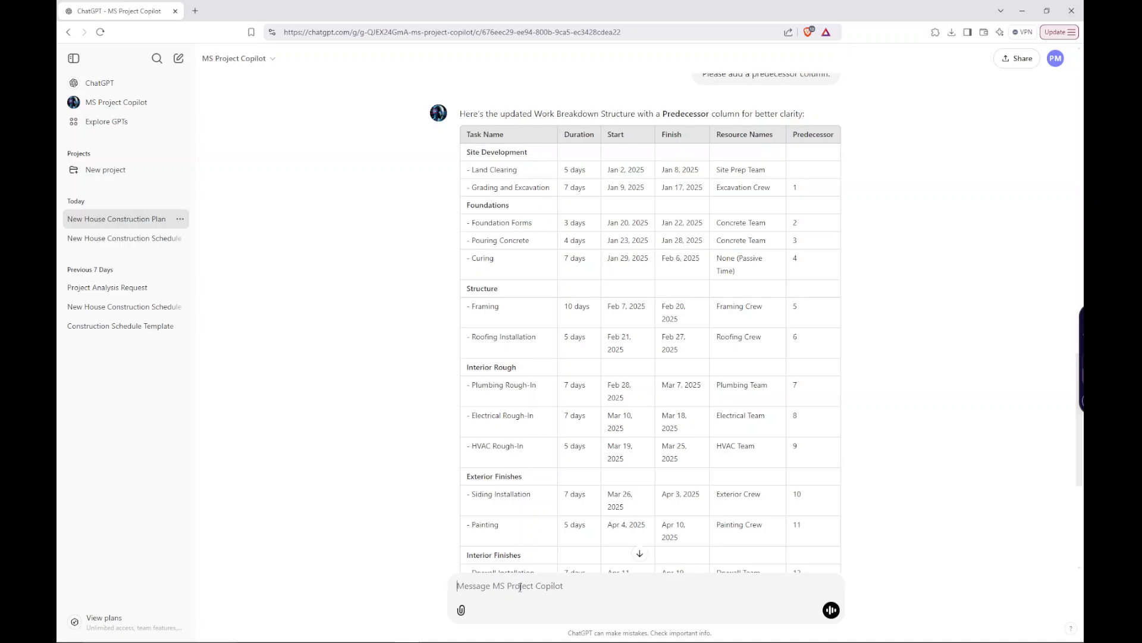
{"action": "scroll", "coordinate": [649, 318], "scroll_direction": "down", "scroll_amount": 5}
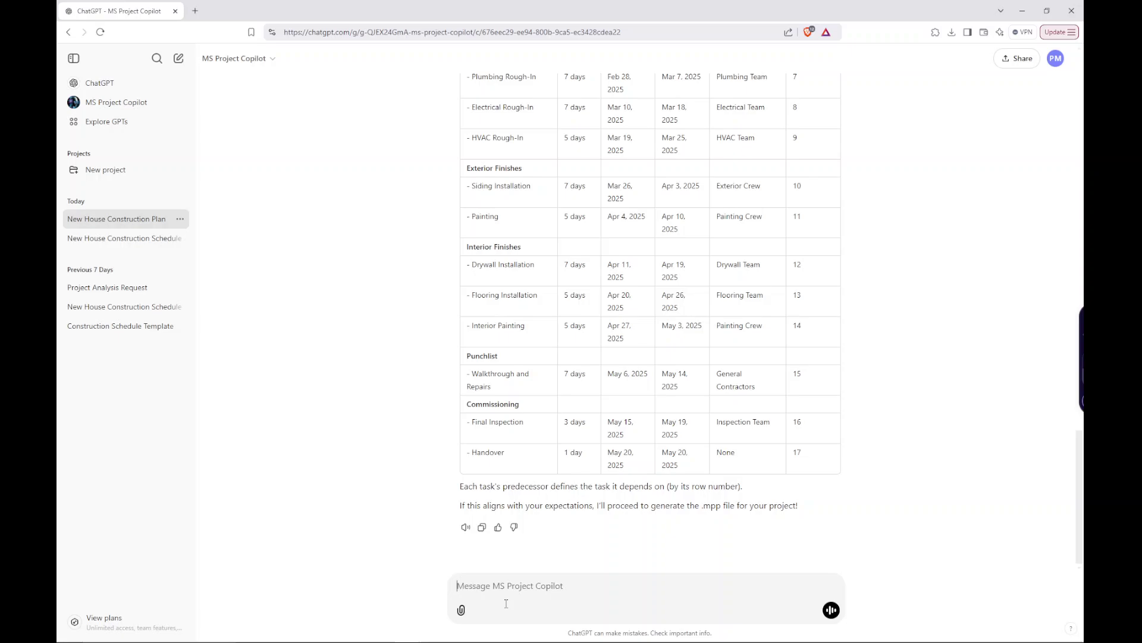
Ask Copilot to change the section headings to summary tasks.
{"action": "type", "text": "Please change t"}
{"action": "type", "text": "he headings to summary tasks."}
{"action": "key", "text": "Return"}
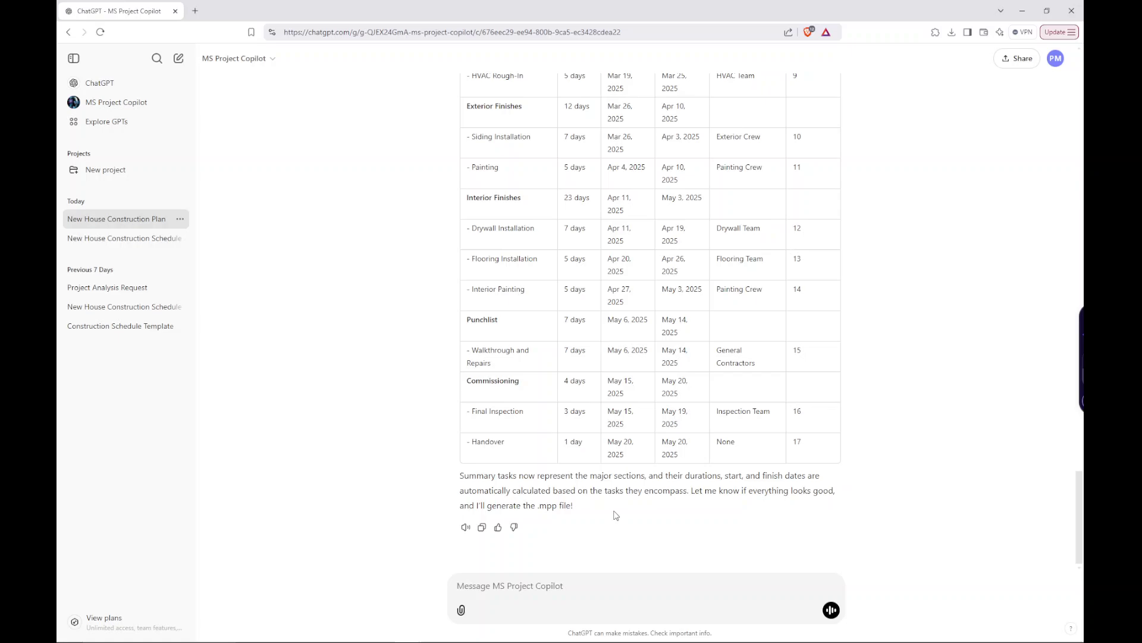
Approve the revised schedule with 'This looks good'.
{"action": "left_click", "coordinate": [673, 598]}
{"action": "type", "text": "This looks good"}
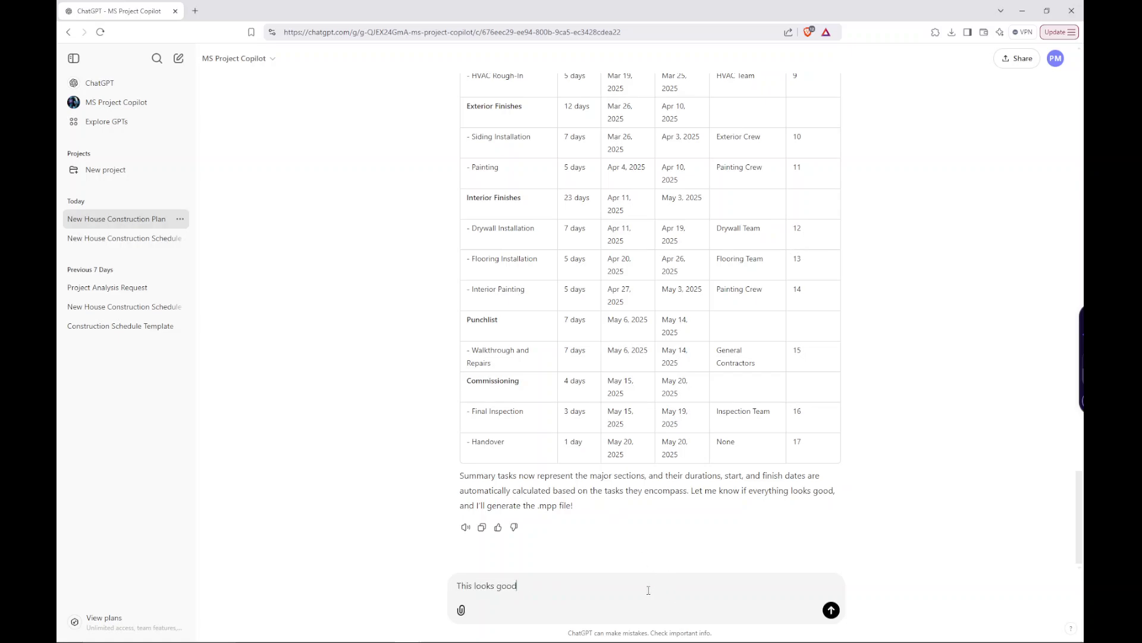
{"action": "key", "text": "Return"}
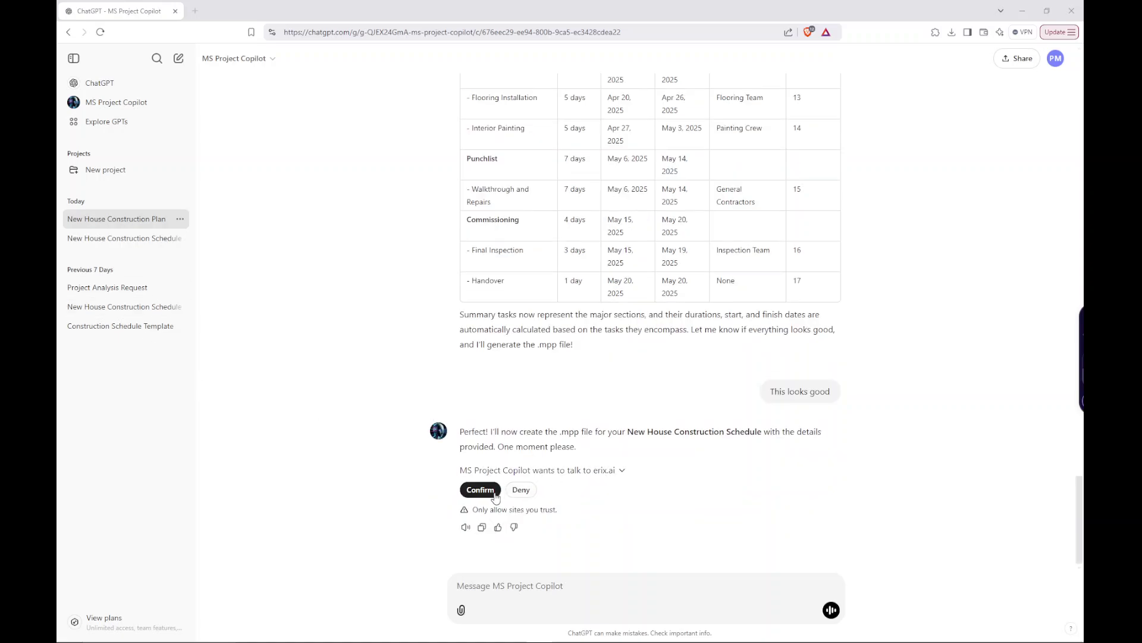
Confirm the prompt letting MS Project Copilot talk to erix.ai.
{"action": "left_click", "coordinate": [483, 491]}
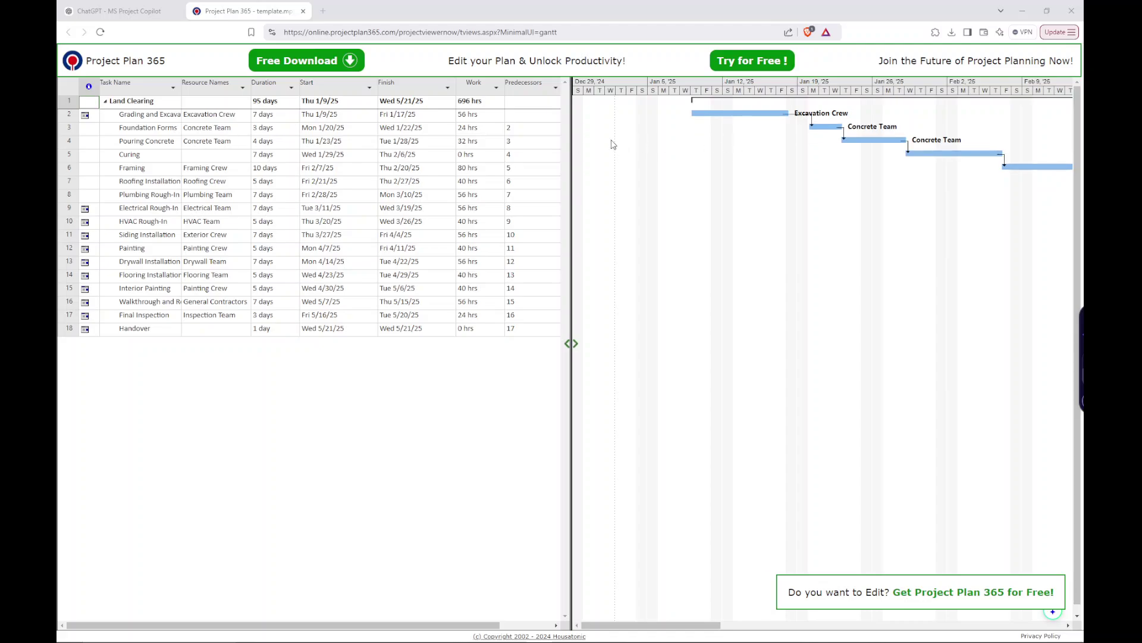
Report that the major sections are missing from the project plan and confirm the regenerated file.
{"action": "left_click", "coordinate": [303, 11]}
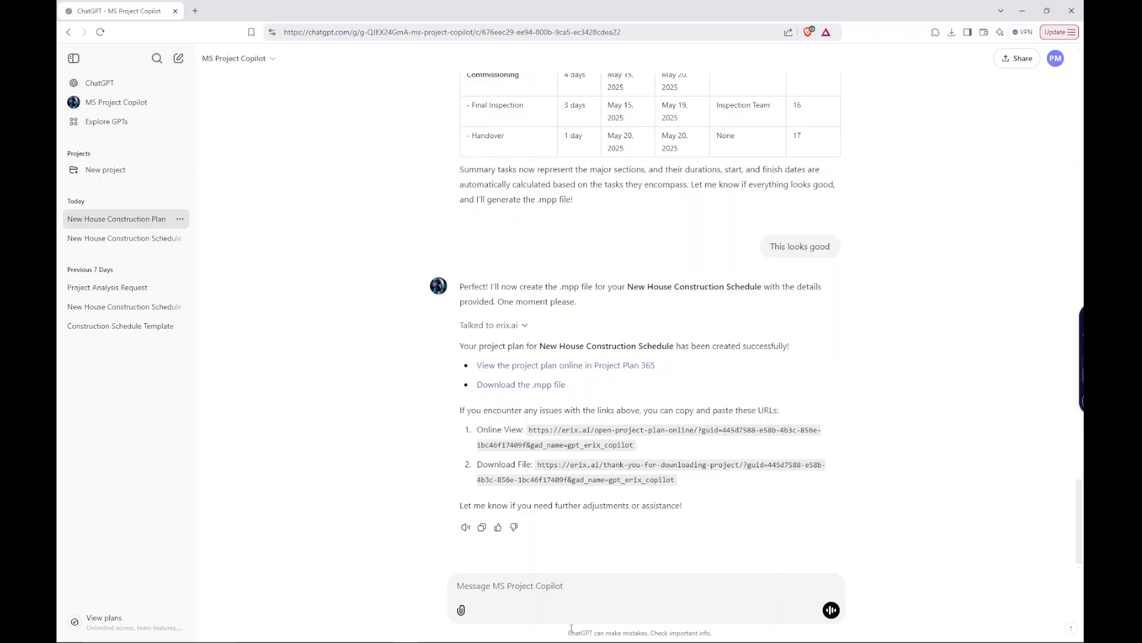
{"action": "left_click", "coordinate": [589, 576]}
{"action": "type", "text": "The"}
{"action": "scroll", "coordinate": [692, 497], "scroll_direction": "up", "scroll_amount": 3}
{"action": "scroll", "coordinate": [692, 497], "scroll_direction": "down", "scroll_amount": 3}
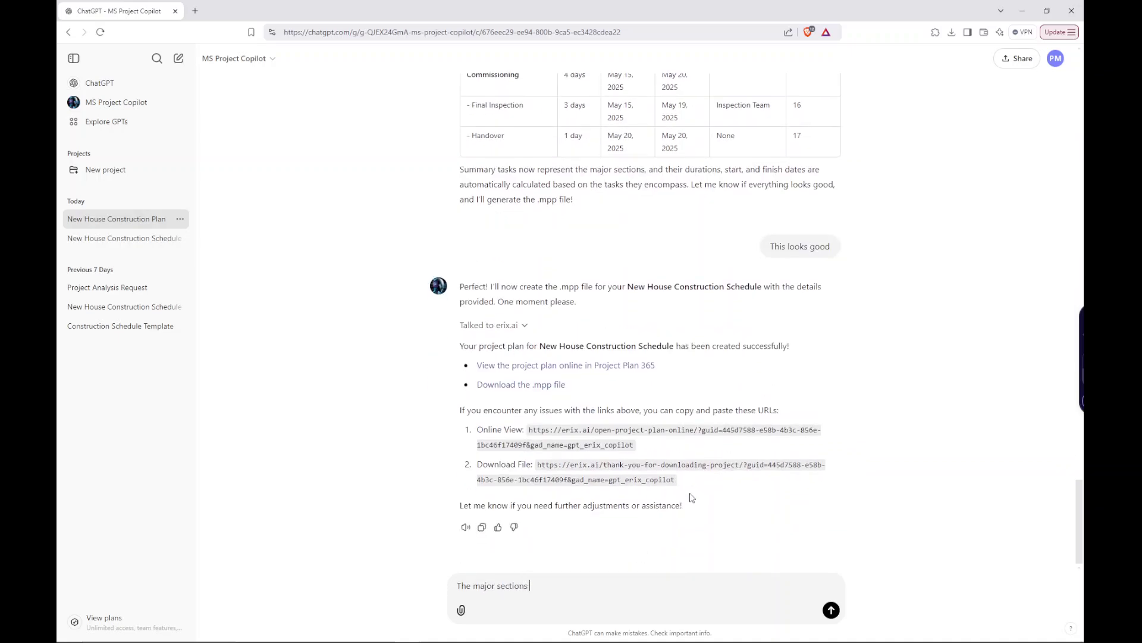
{"action": "type", "text": "major sections in the schedule are not showing up on the p"}
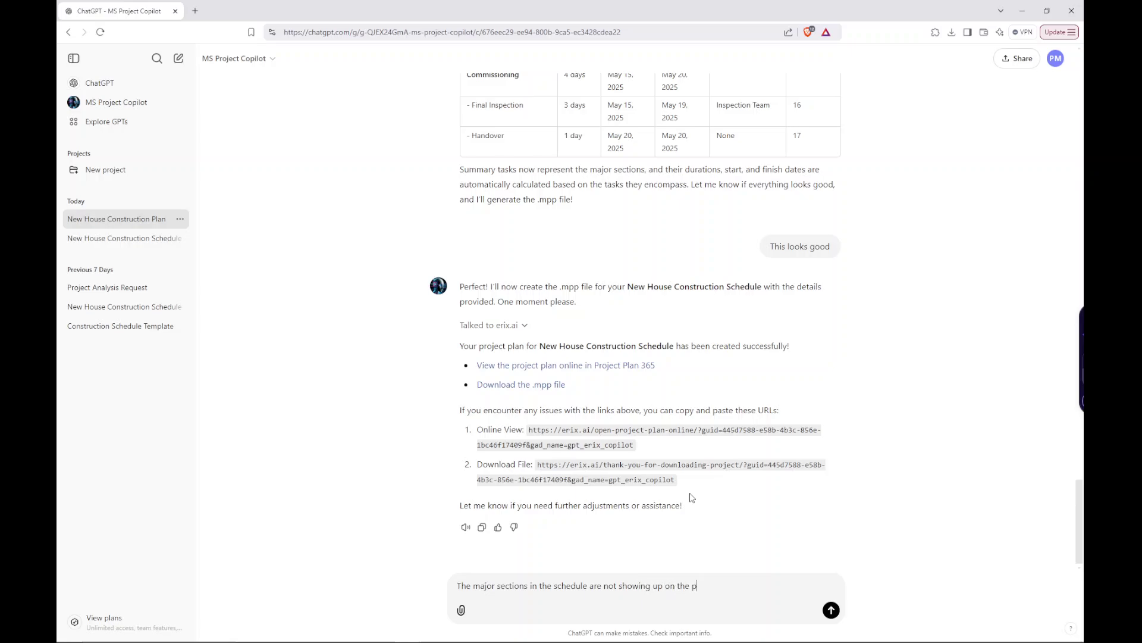
{"action": "type", "text": "roject"}
{"action": "key", "text": "Return"}
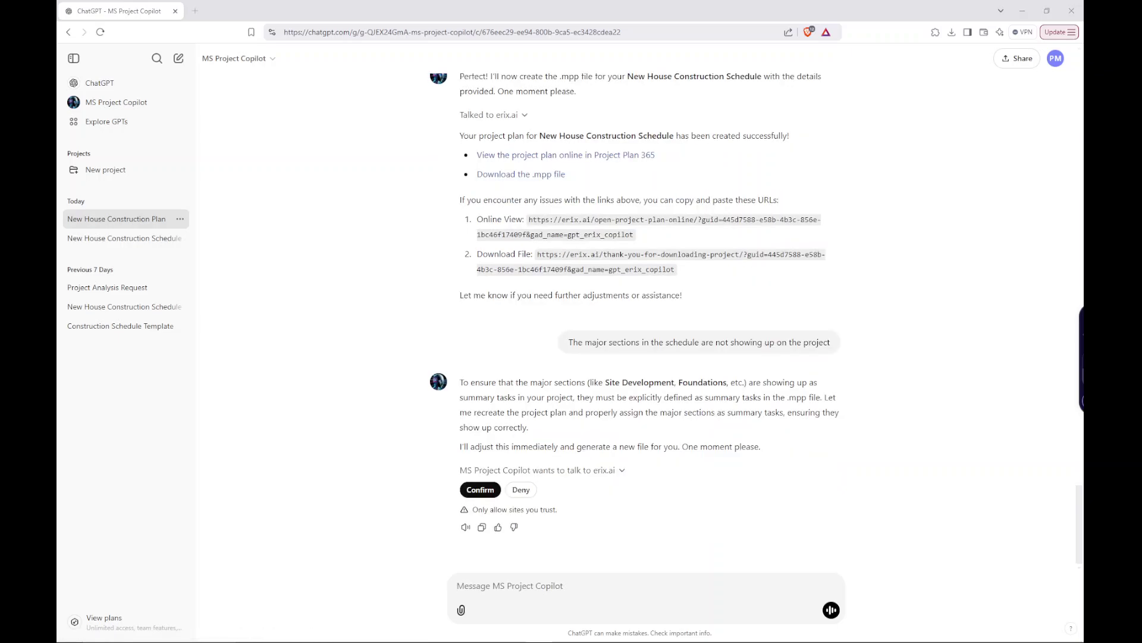
{"action": "left_click", "coordinate": [482, 489]}
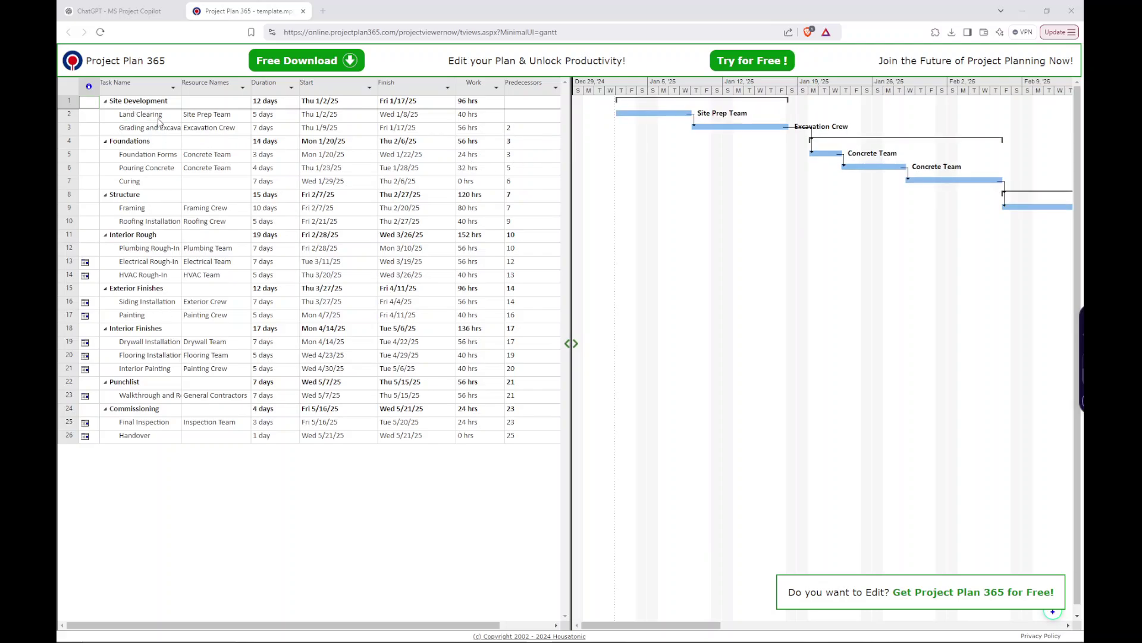
Check the predecessors of Land Clearing, Grading and Excavation, and Foundation Forms.
{"action": "left_click", "coordinate": [524, 132]}
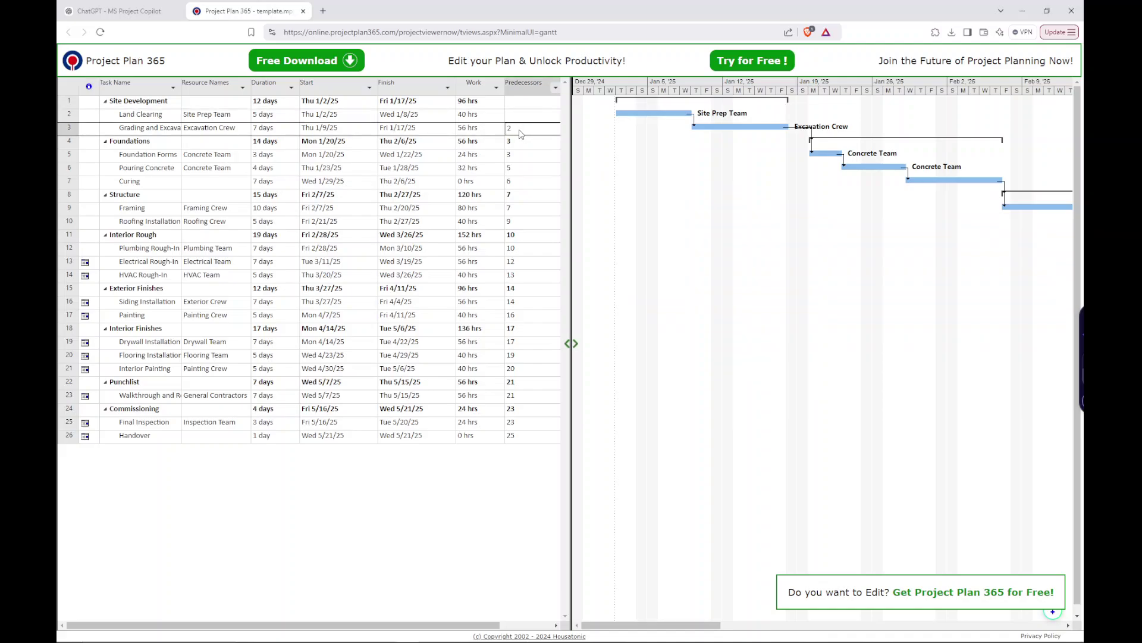
{"action": "left_click", "coordinate": [519, 118]}
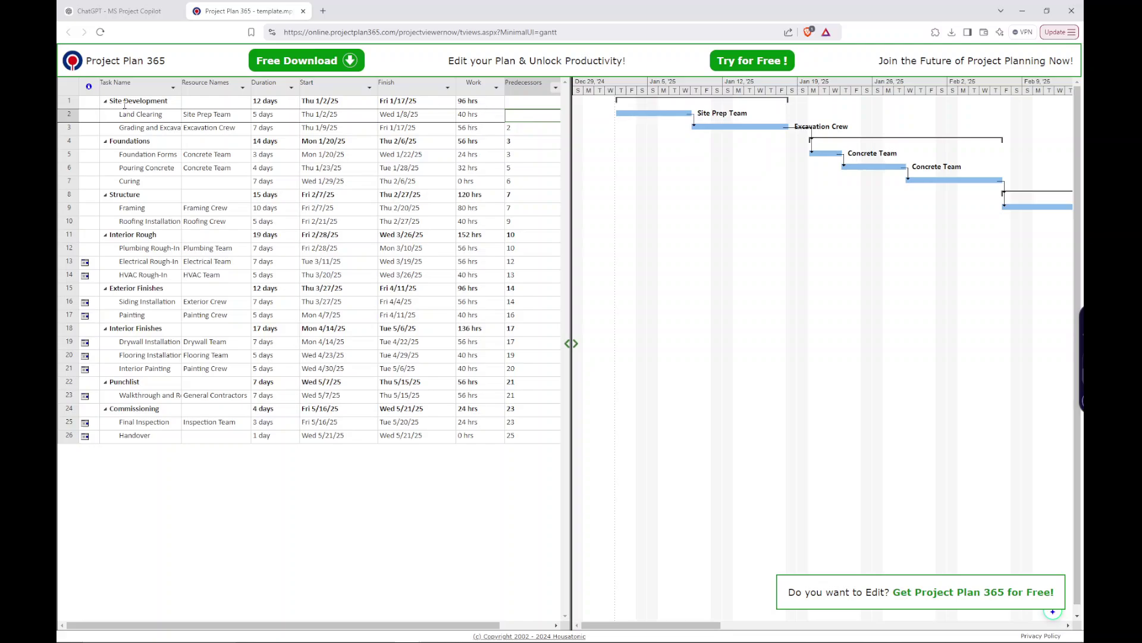
{"action": "left_click", "coordinate": [519, 155]}
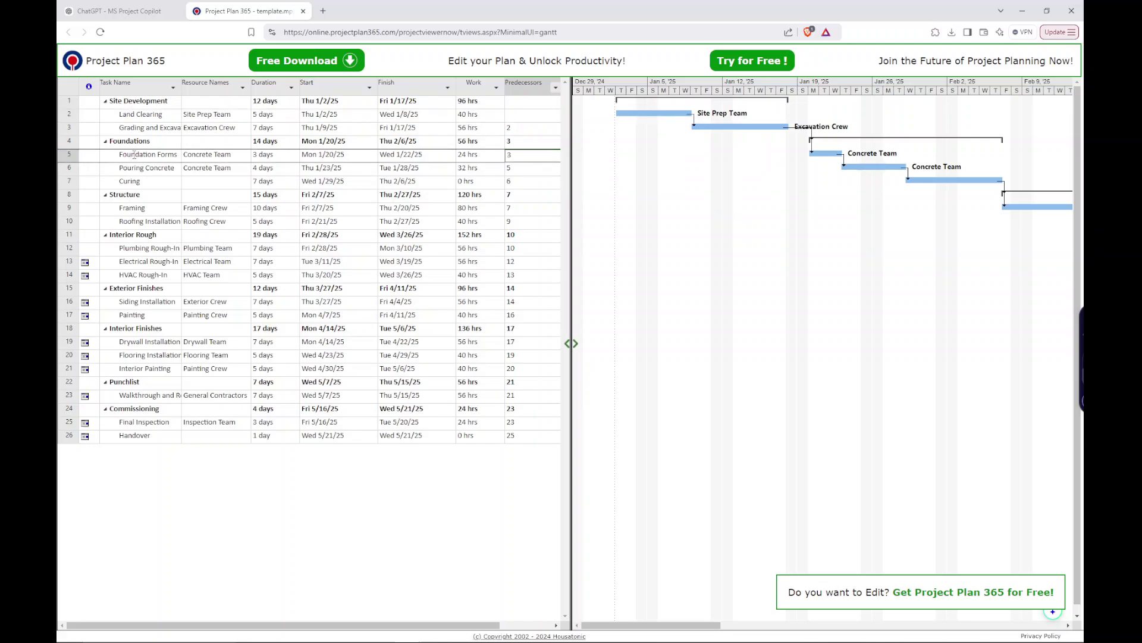
{"action": "left_click", "coordinate": [521, 129]}
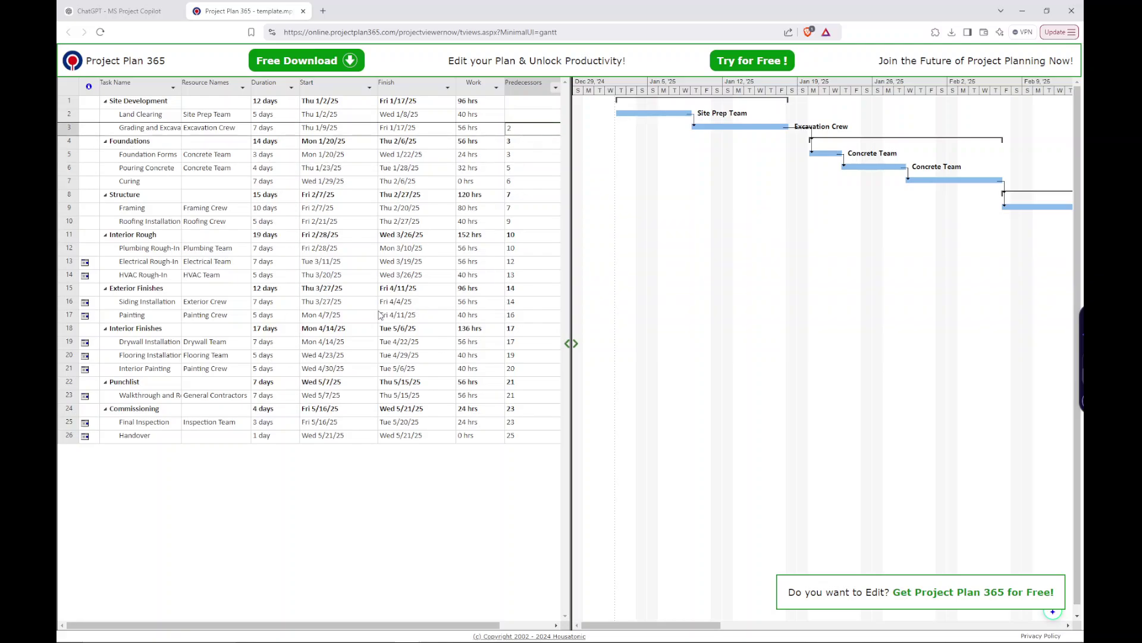
Download the updated file and save it as project.mpp in Downloads.
{"action": "left_click", "coordinate": [303, 11]}
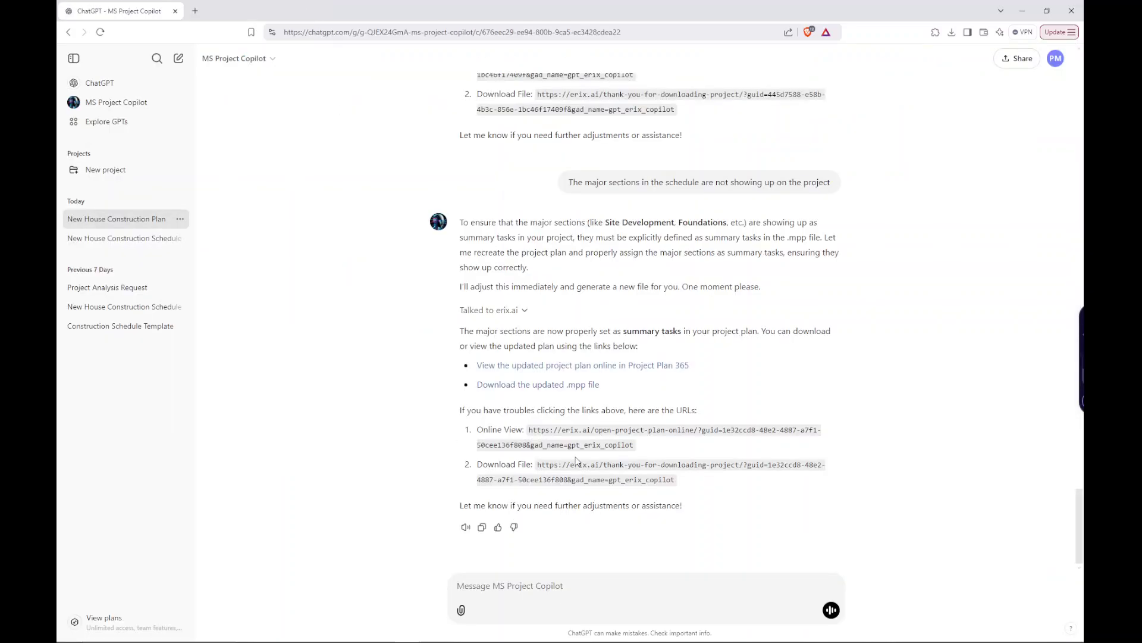
{"action": "left_click", "coordinate": [530, 384]}
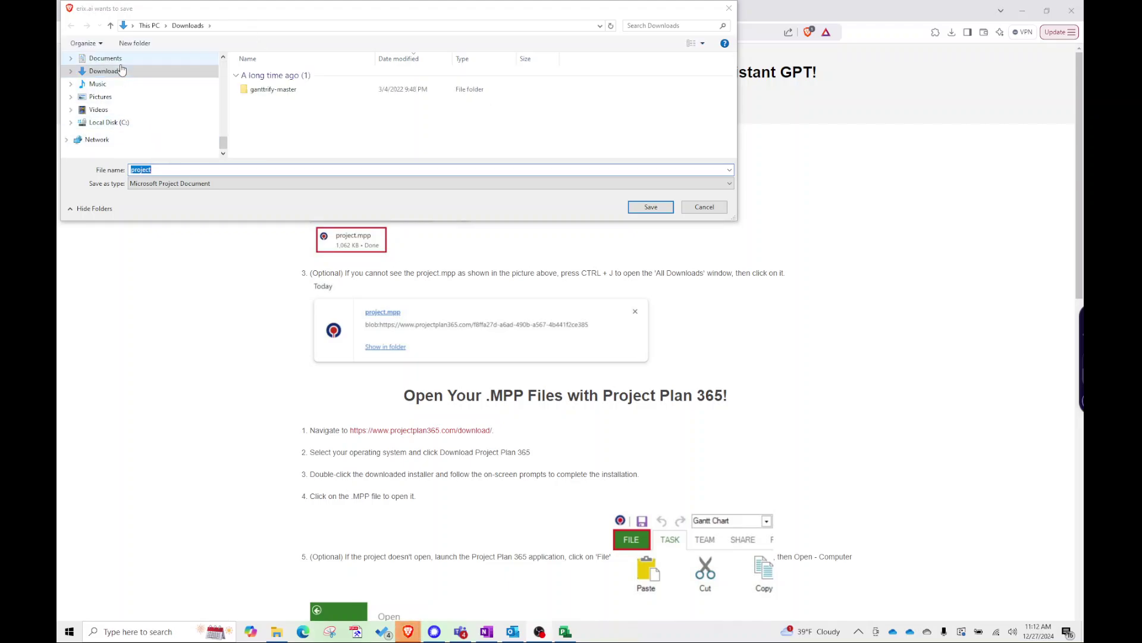
{"action": "left_click", "coordinate": [660, 209]}
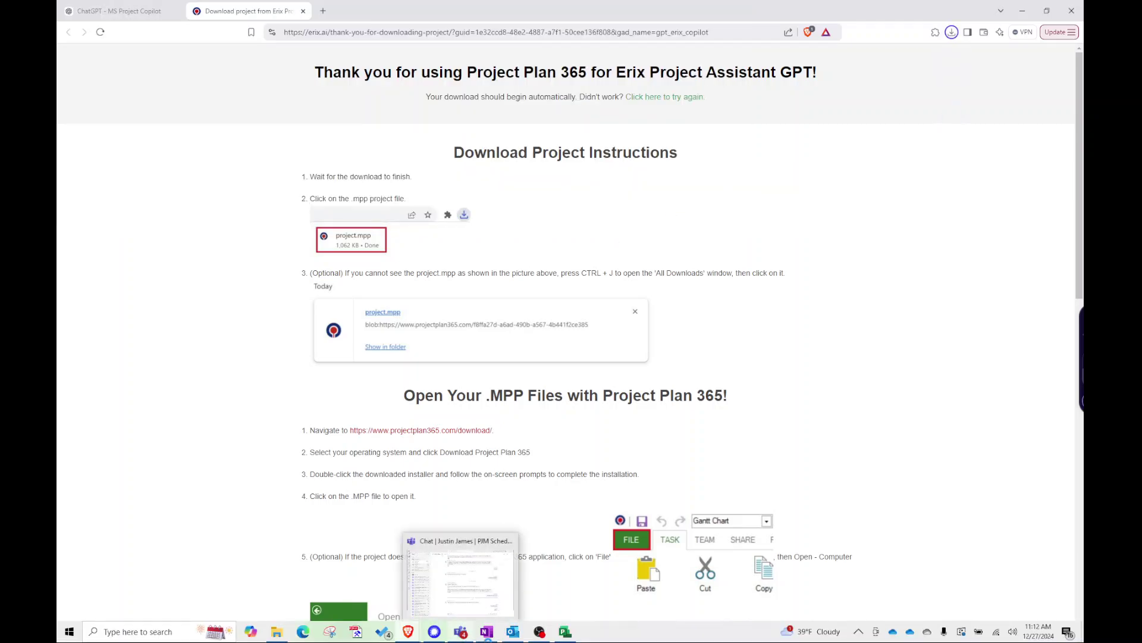
Open project.mpp from the Downloads folder in Project Professional.
{"action": "left_click", "coordinate": [566, 633]}
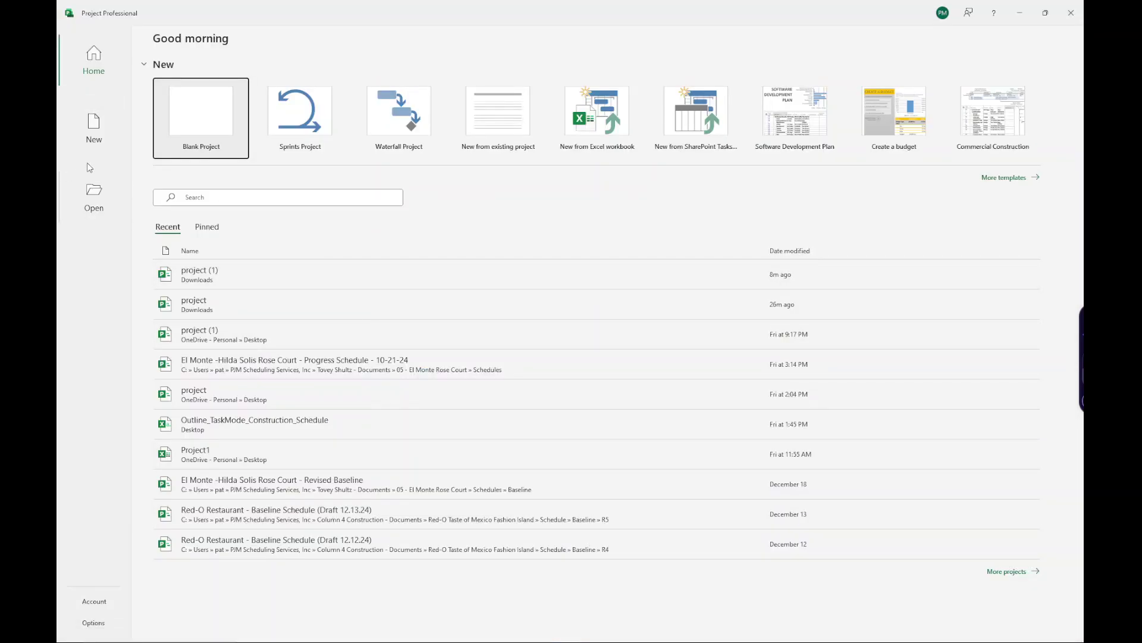
{"action": "left_click", "coordinate": [95, 192]}
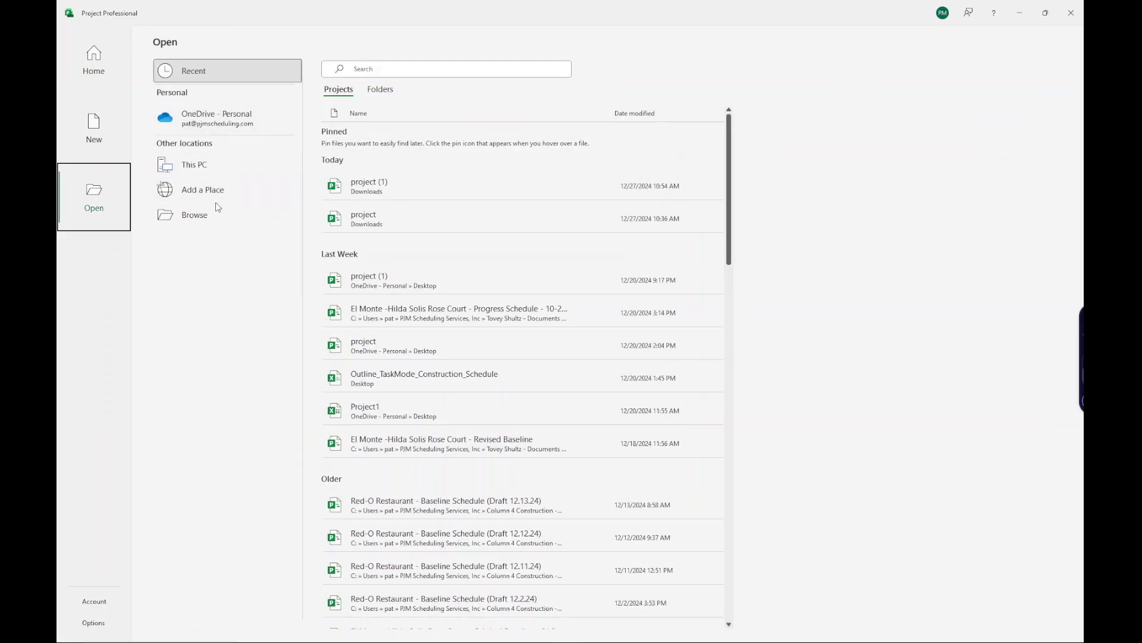
{"action": "left_click", "coordinate": [209, 214]}
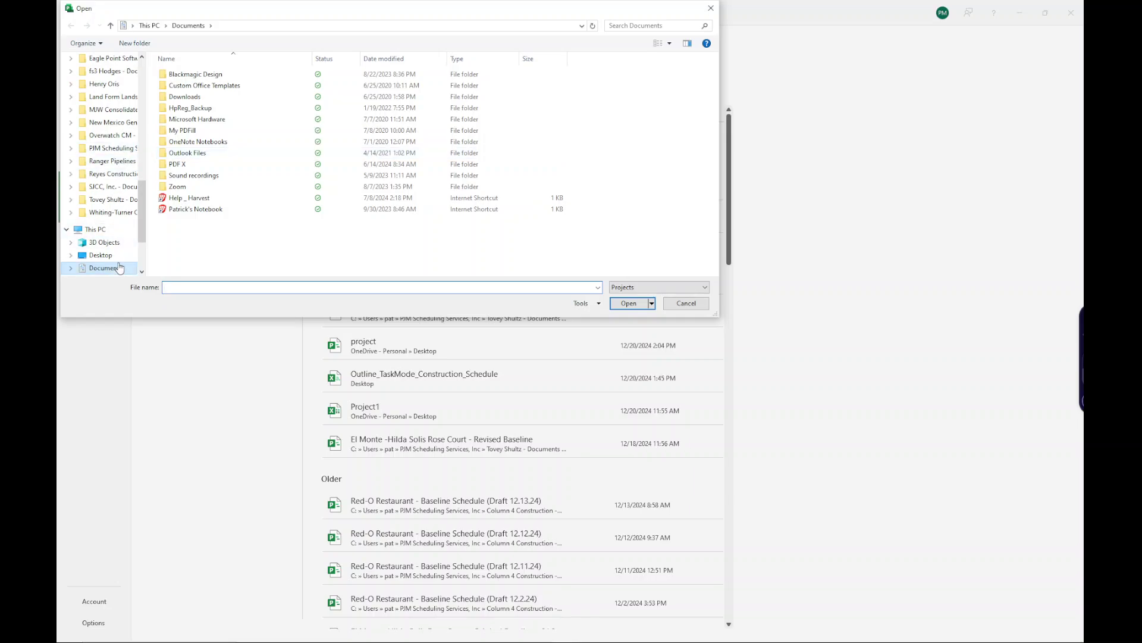
{"action": "scroll", "coordinate": [122, 262], "scroll_direction": "down", "scroll_amount": 1}
{"action": "left_click", "coordinate": [113, 255]}
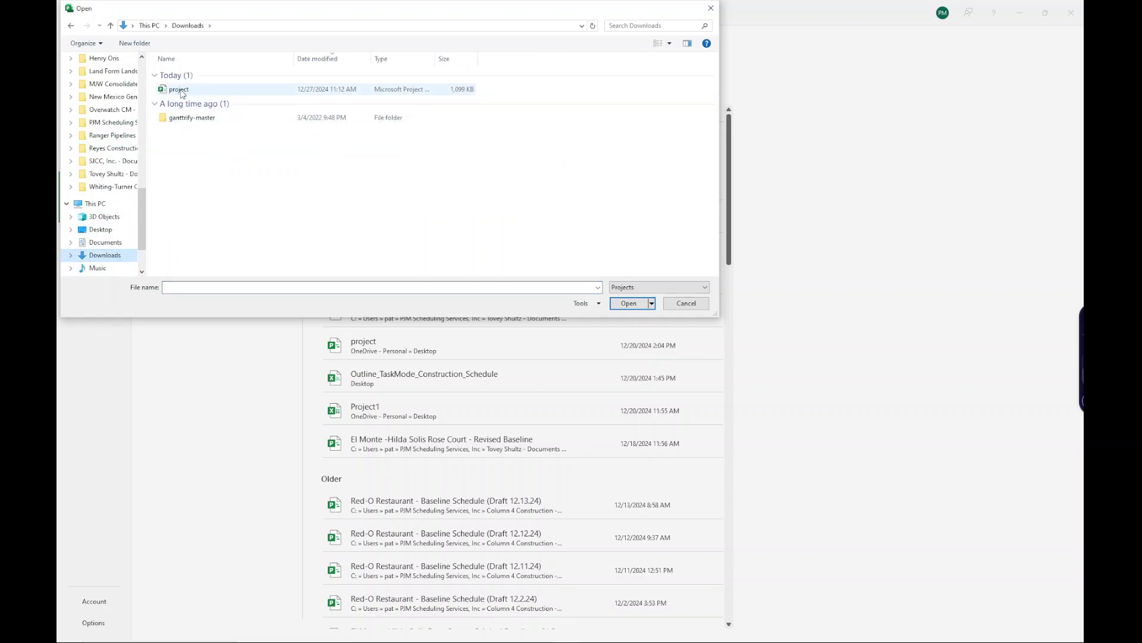
{"action": "double_click", "coordinate": [179, 91]}
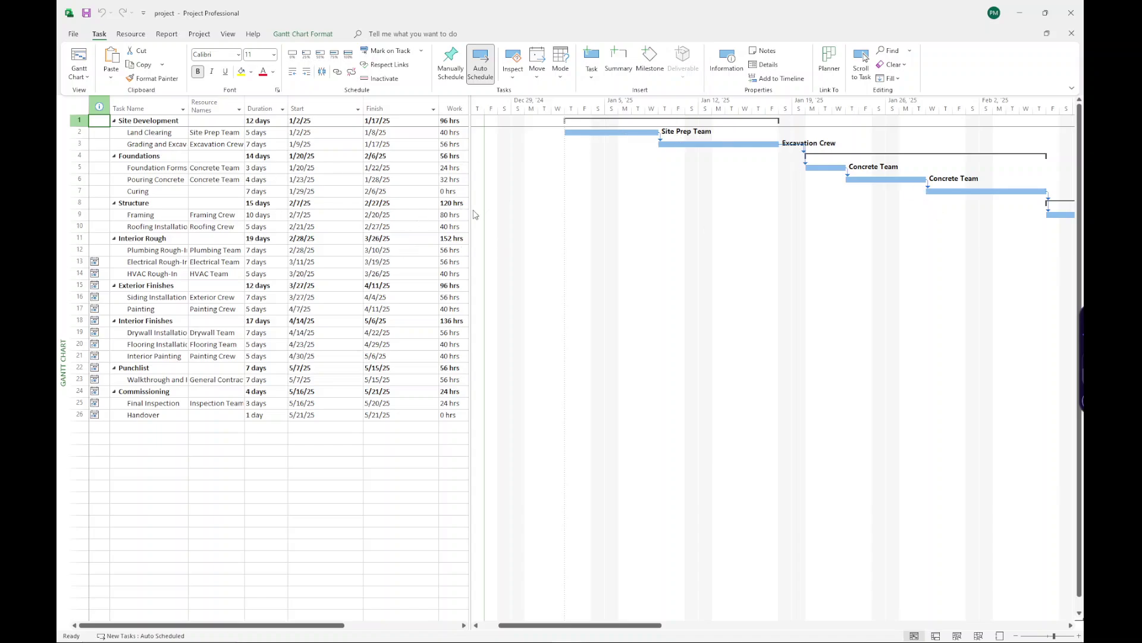
Widen the task table, then check the Foundations predecessor and the Site Development, Framing and HVAC Rough-In start dates.
{"action": "left_click_drag", "start_coordinate": [476, 214], "coordinate": [573, 200]}
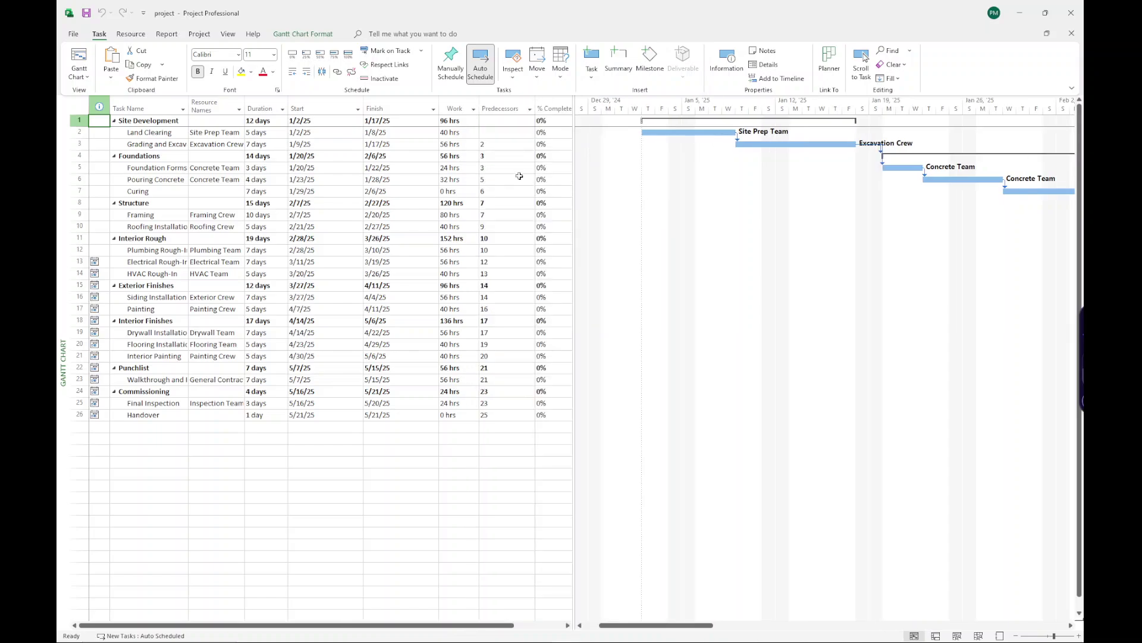
{"action": "left_click", "coordinate": [518, 157]}
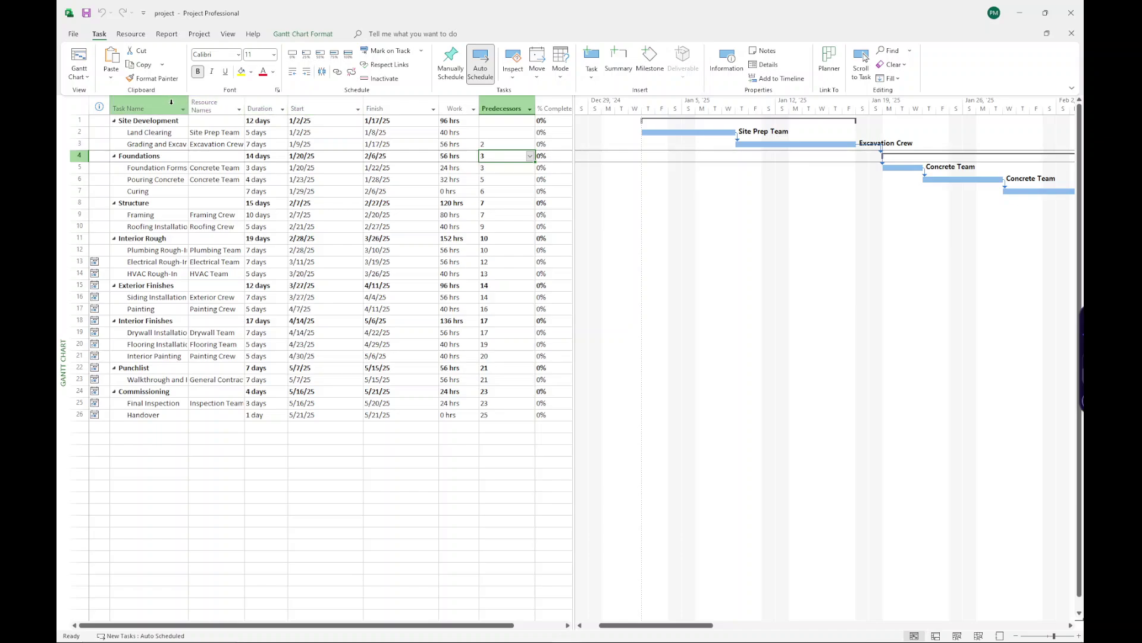
{"action": "left_click", "coordinate": [331, 127]}
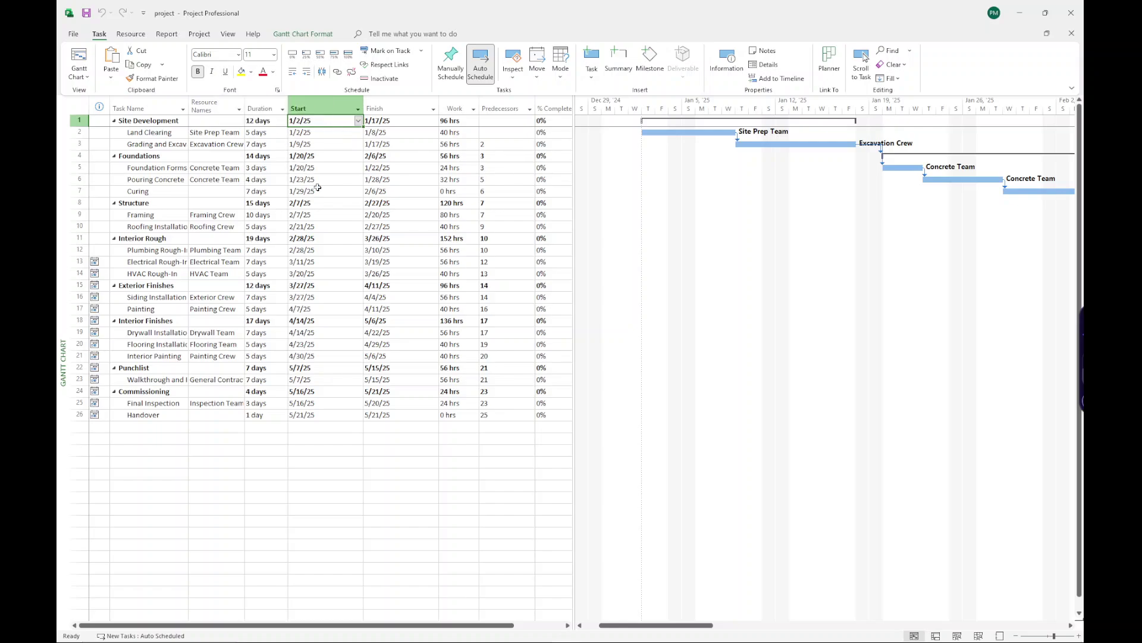
{"action": "left_click", "coordinate": [336, 213]}
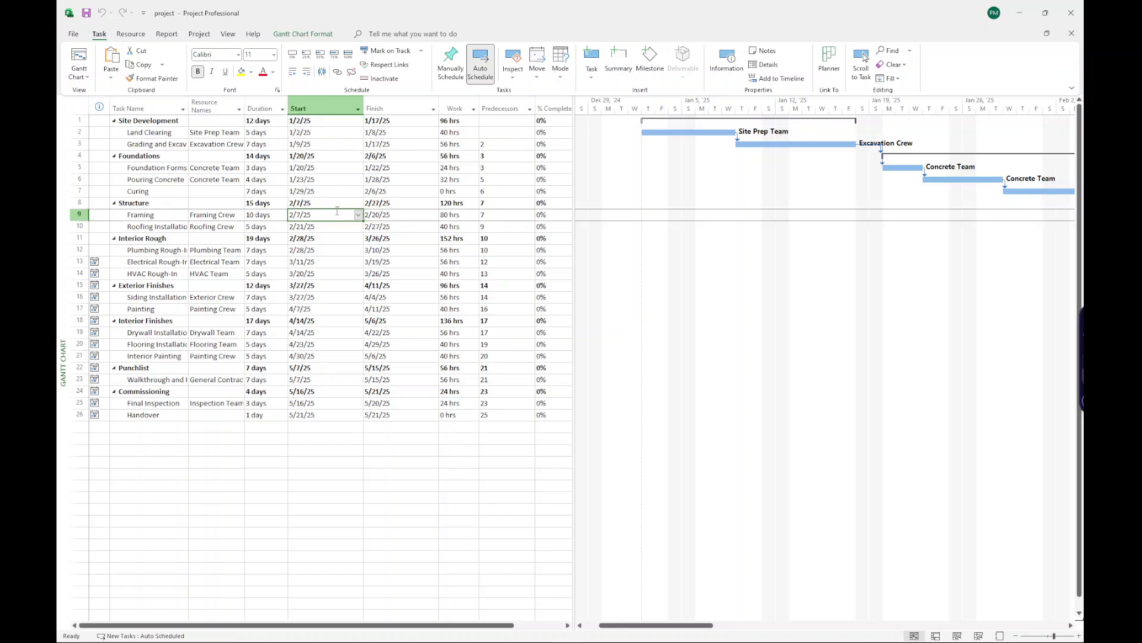
{"action": "left_click", "coordinate": [332, 273]}
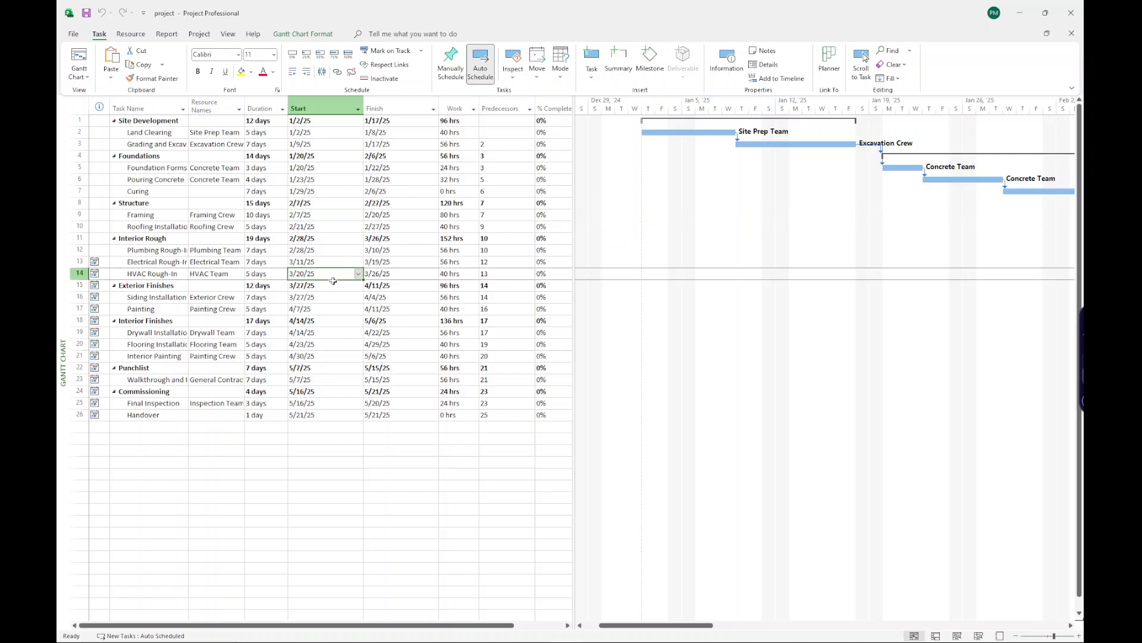
Widen the Task Name column so full names like 'Grading and Excavation' show.
{"action": "scroll", "coordinate": [335, 275], "scroll_direction": "down", "scroll_amount": 1}
{"action": "scroll", "coordinate": [336, 222], "scroll_direction": "down", "scroll_amount": 1}
{"action": "scroll", "coordinate": [337, 222], "scroll_direction": "up", "scroll_amount": 2}
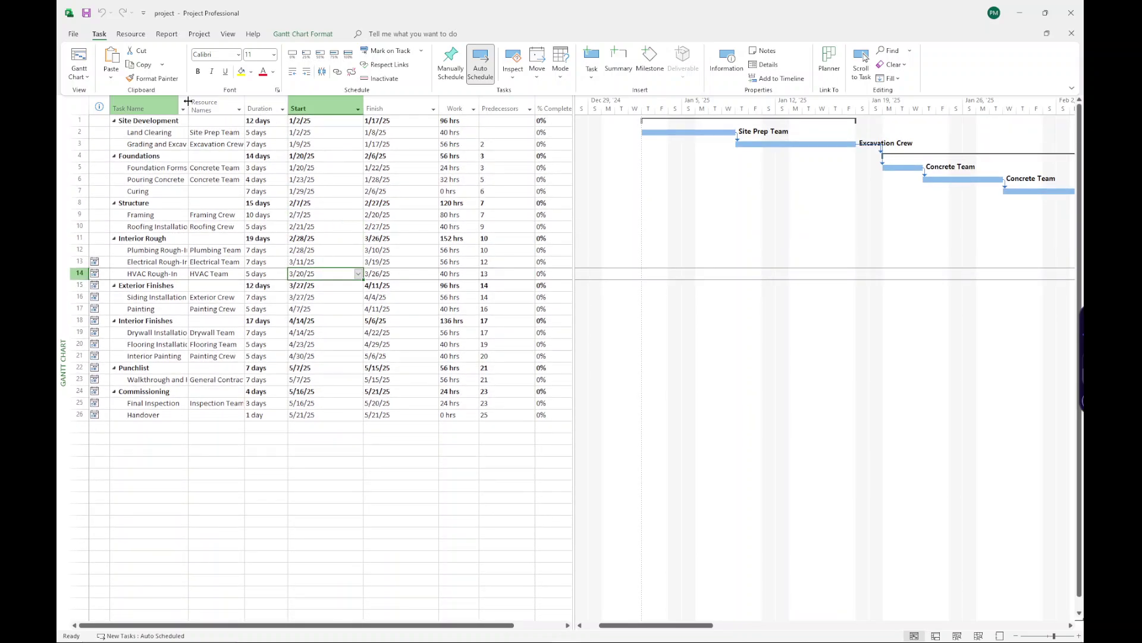
{"action": "left_click_drag", "start_coordinate": [187, 101], "coordinate": [296, 102]}
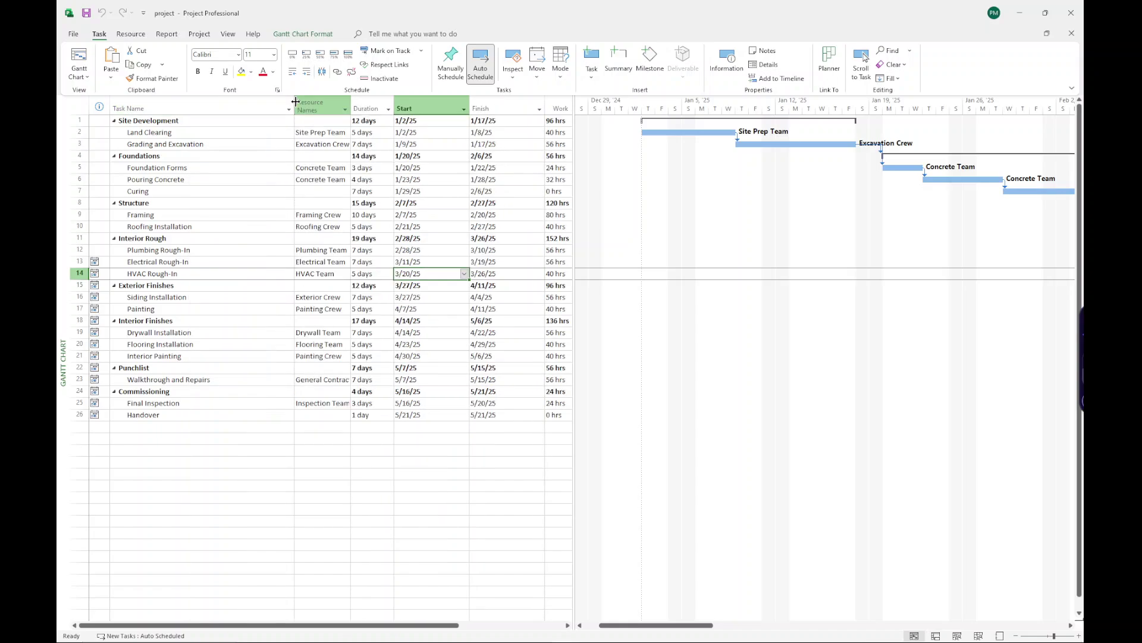